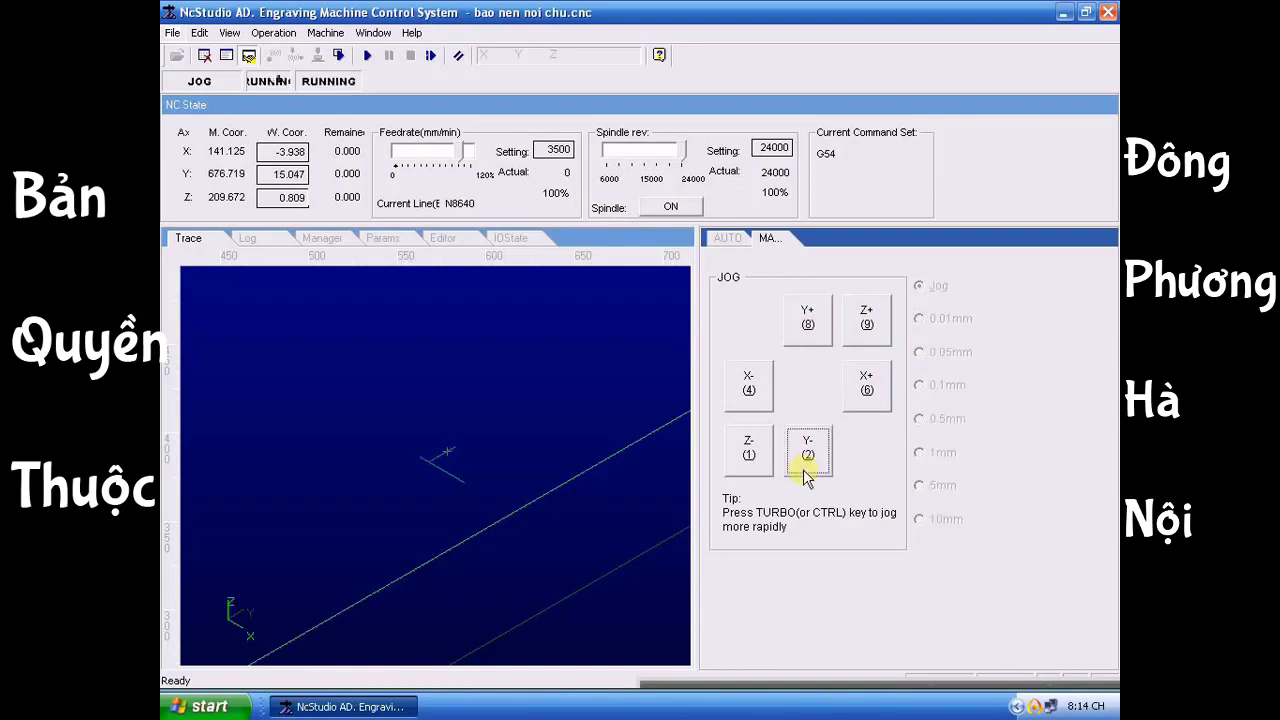
# Jog the tool about 3 mm up in Z and about 7 mm in X+, and zero the X, Y and Z work coordinates.
pyautogui.click(866, 318)
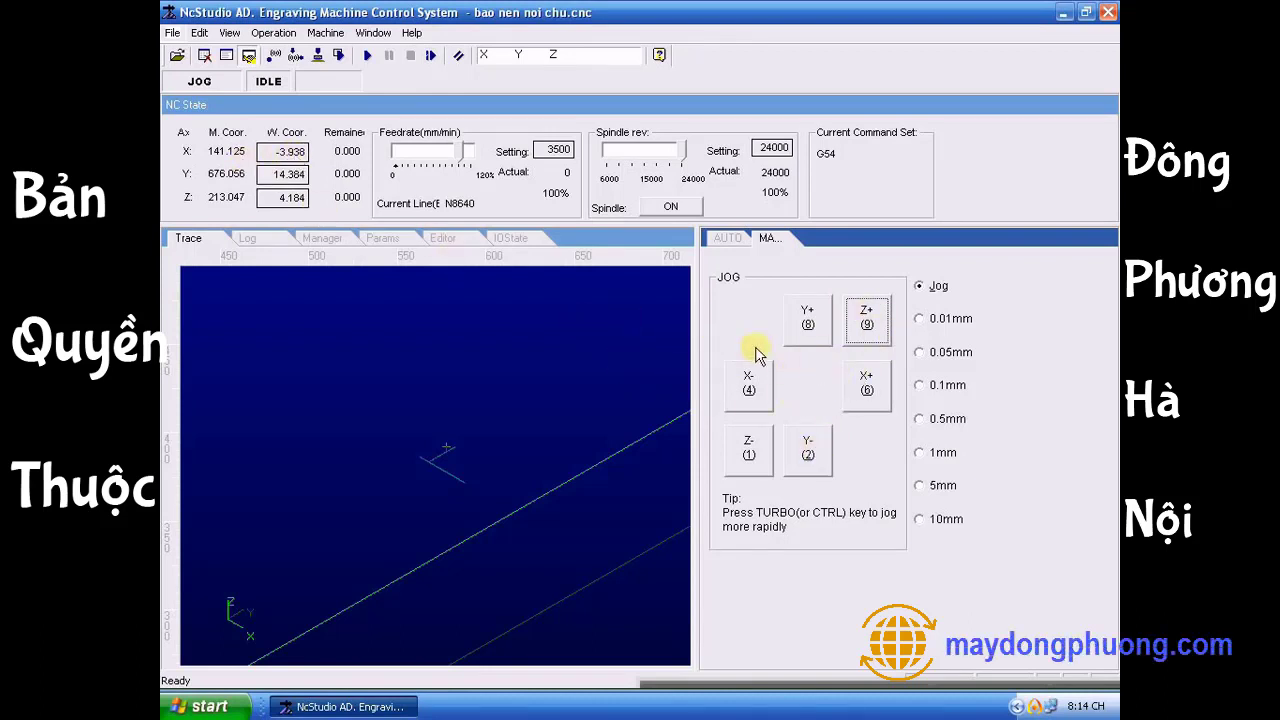
pyautogui.click(867, 385)
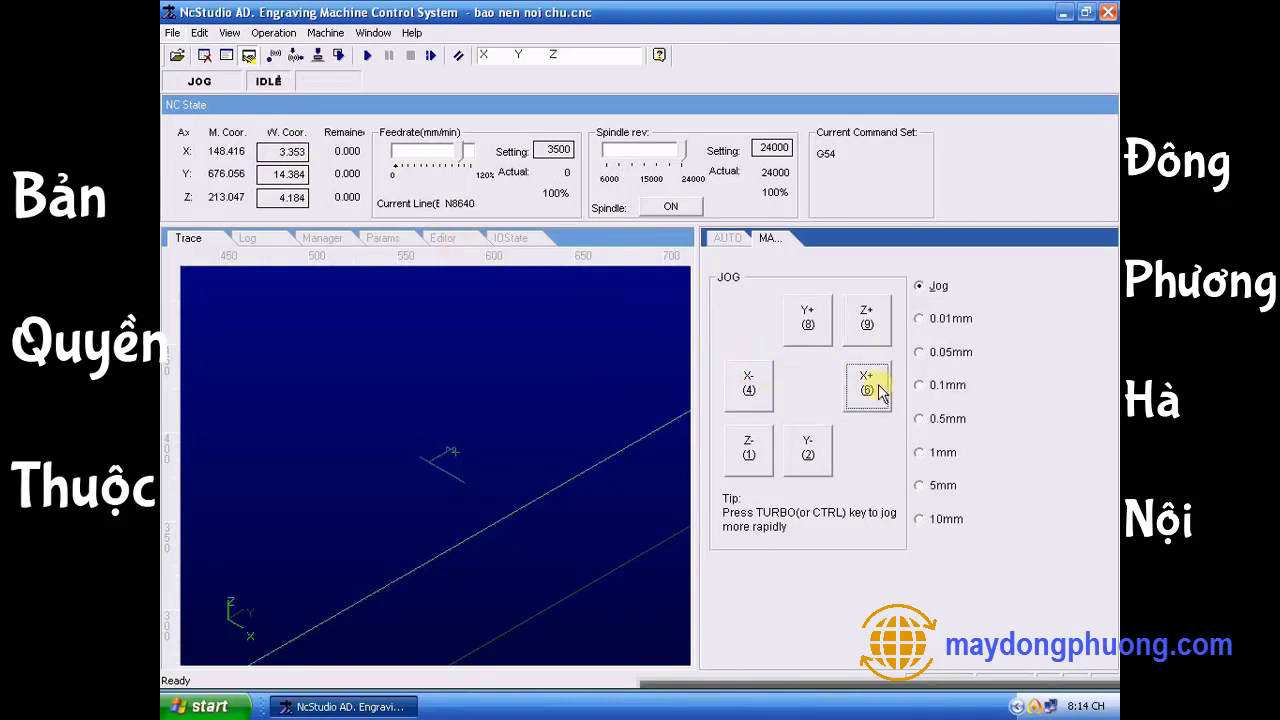
pyautogui.doubleClick(284, 153)
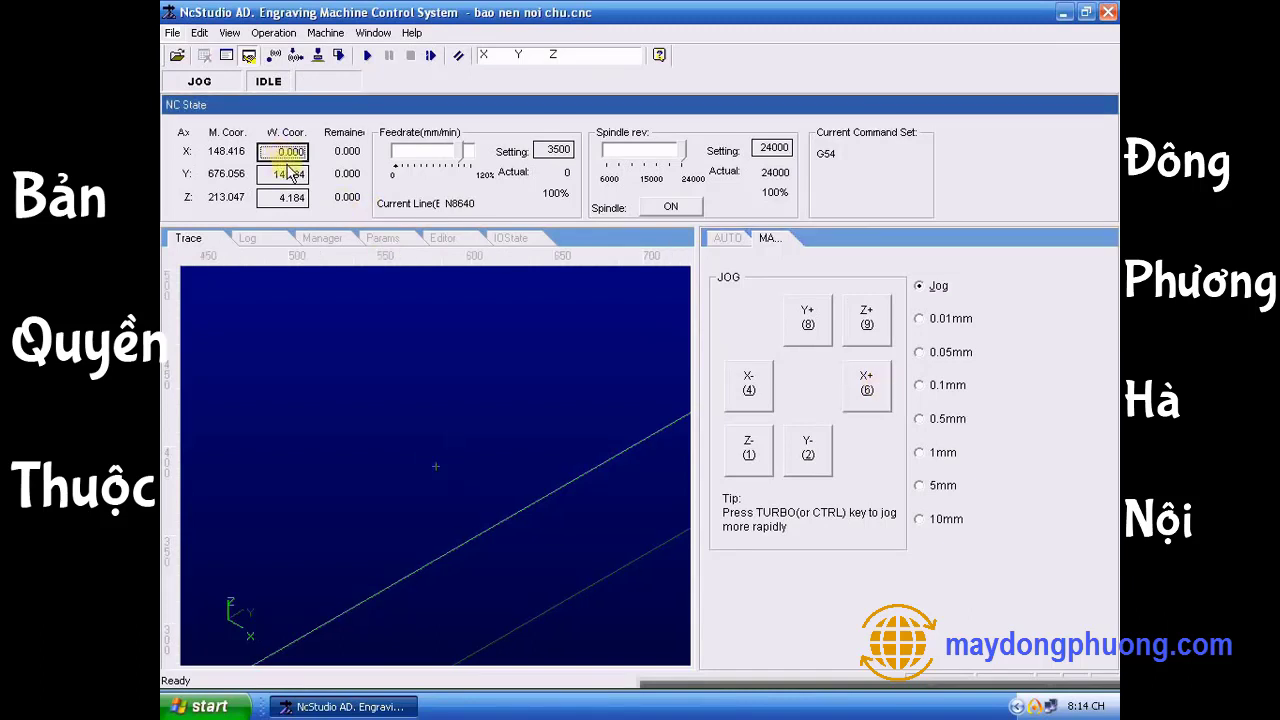
pyautogui.doubleClick(286, 173)
pyautogui.doubleClick(286, 197)
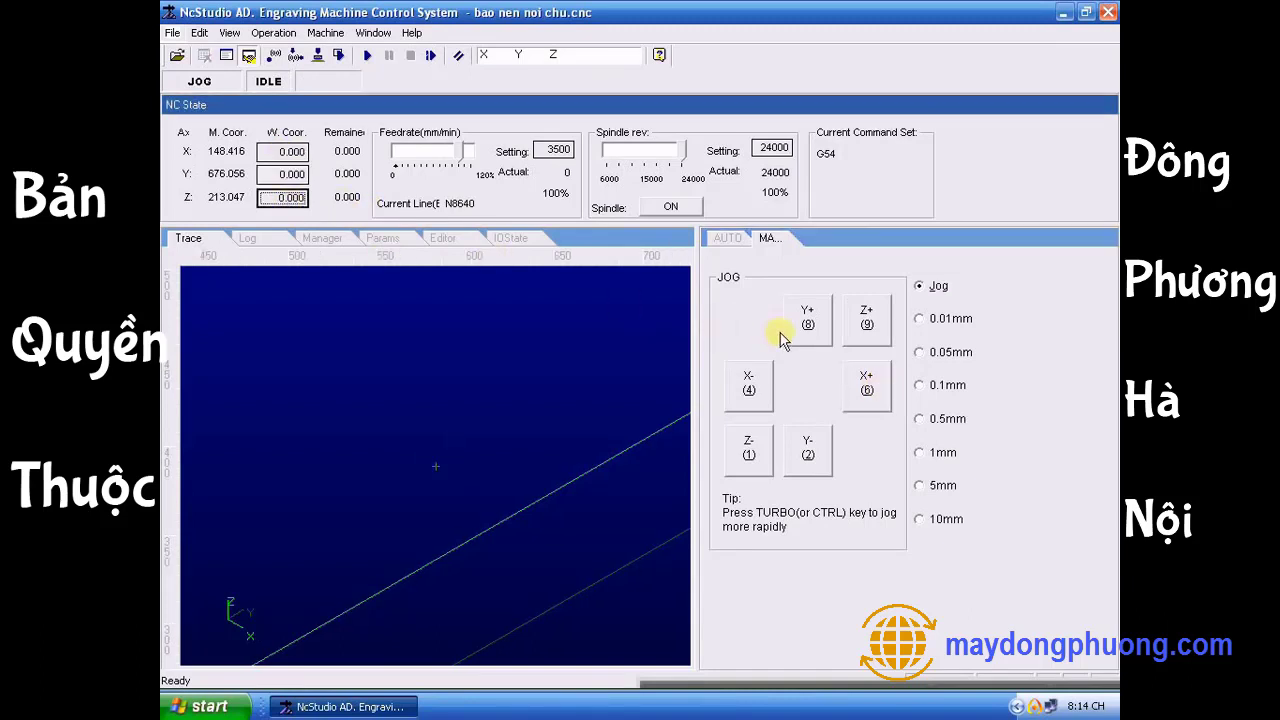
# Jog the tool continuously about 106 mm in the positive X direction and bring its traced path into view.
pyautogui.click(866, 385)
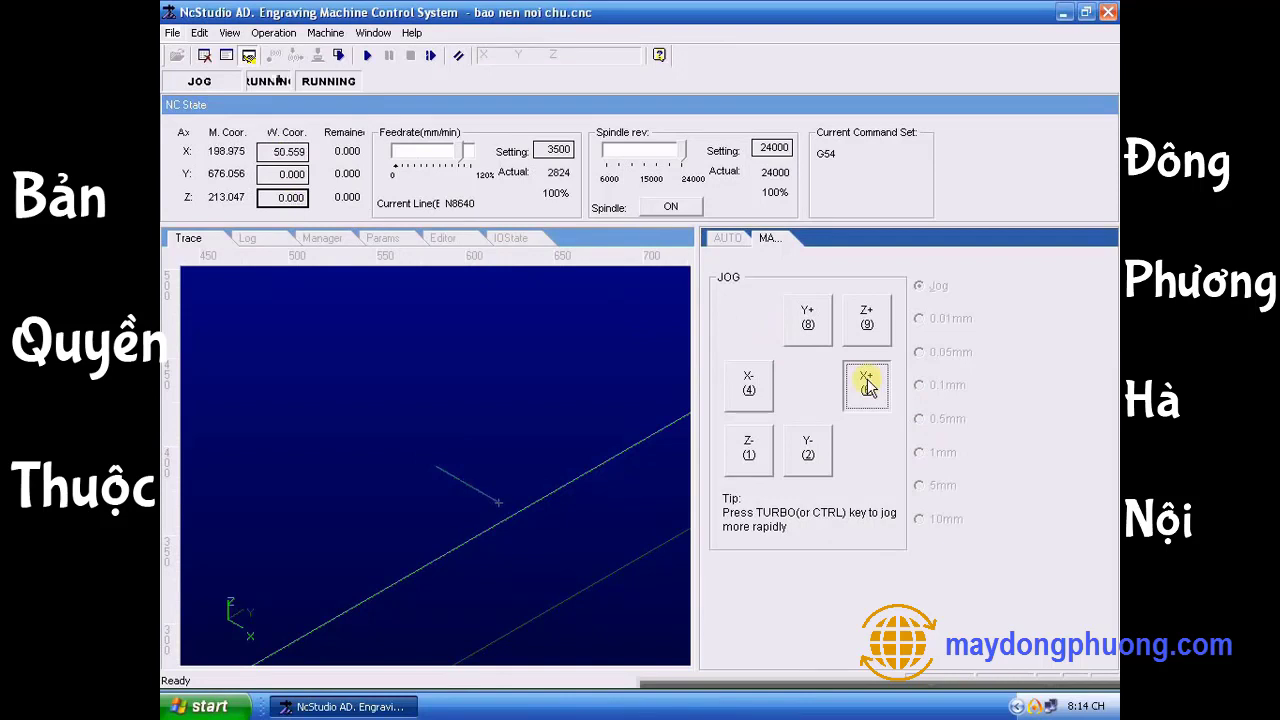
pyautogui.click(520, 388)
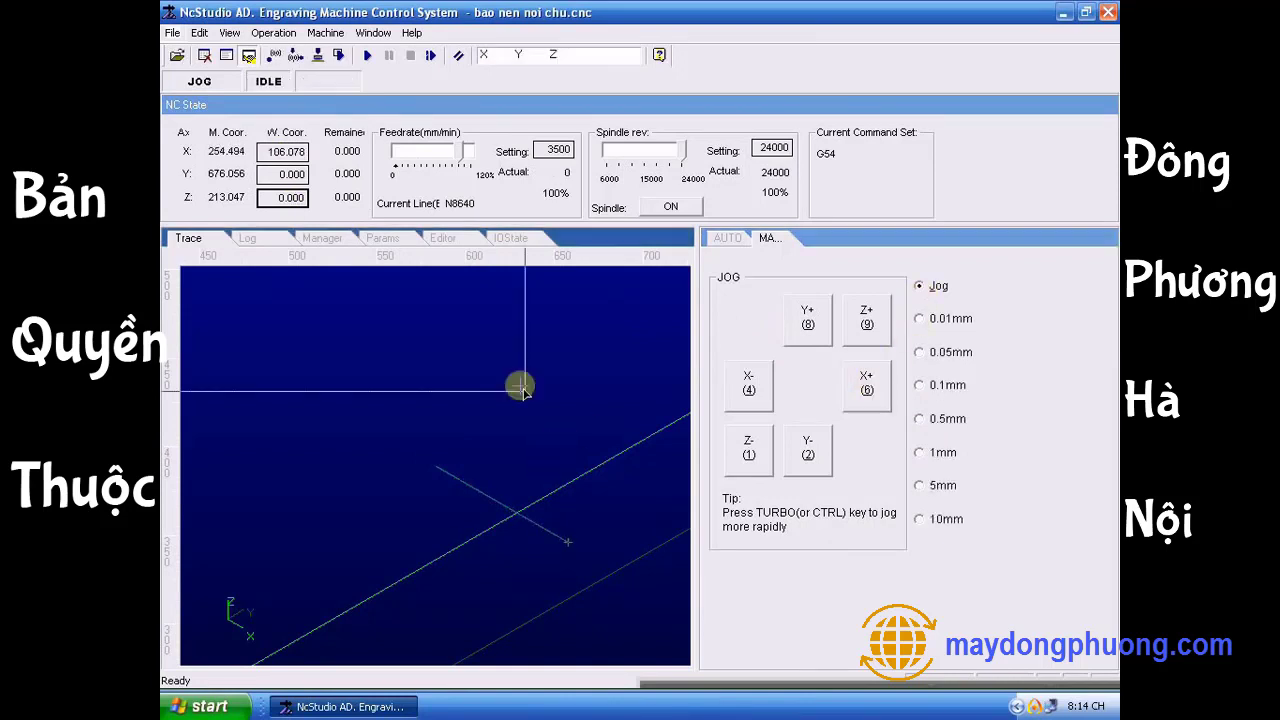
pyautogui.press('Right')
pyautogui.press('Right')
pyautogui.press('Down')
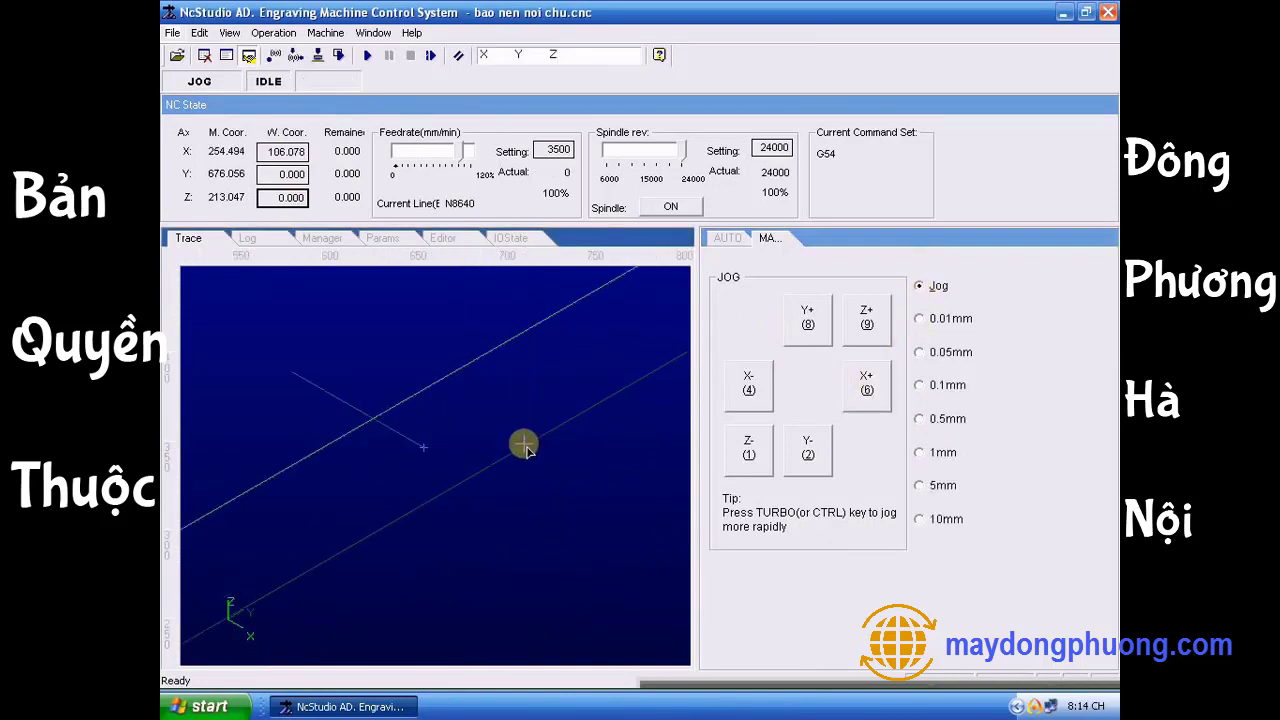
pyautogui.moveTo(524, 447); pyautogui.dragTo(469, 437)
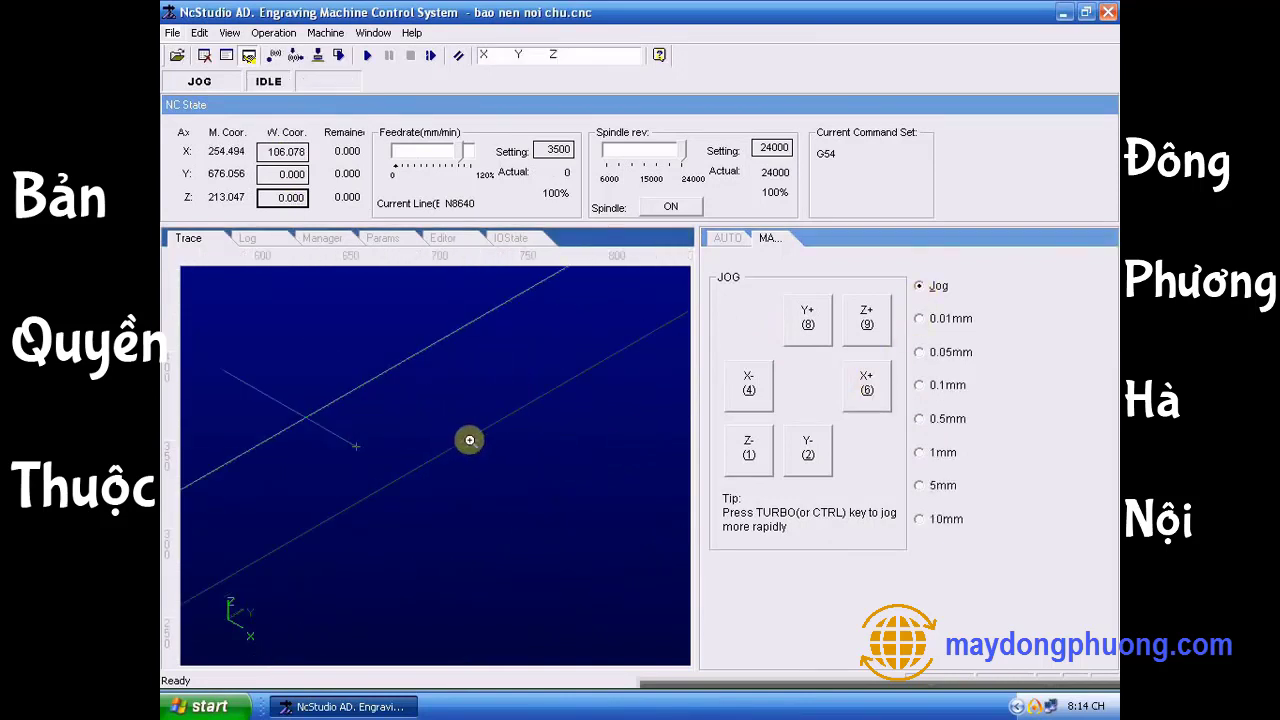
# Switch manual motion to 0.5 mm increments and move the tool two steps in the positive X direction.
pyautogui.click(925, 422)
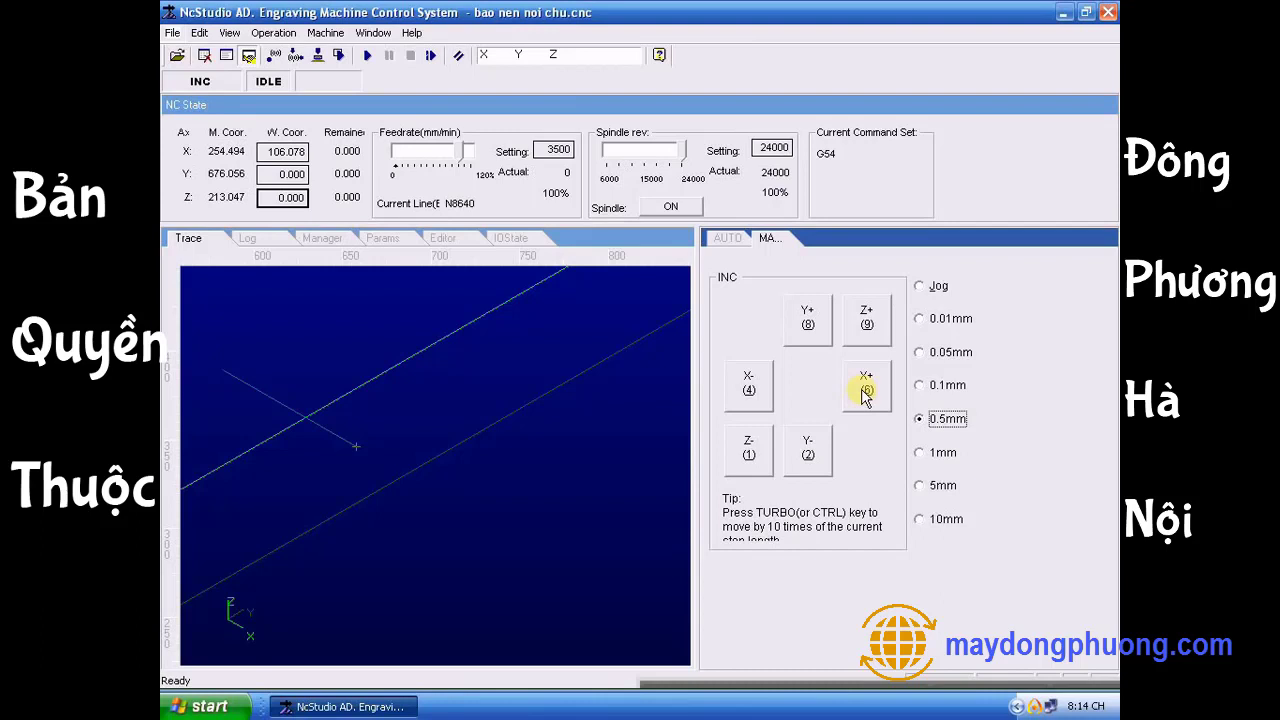
pyautogui.click(865, 390)
pyautogui.click(865, 390)
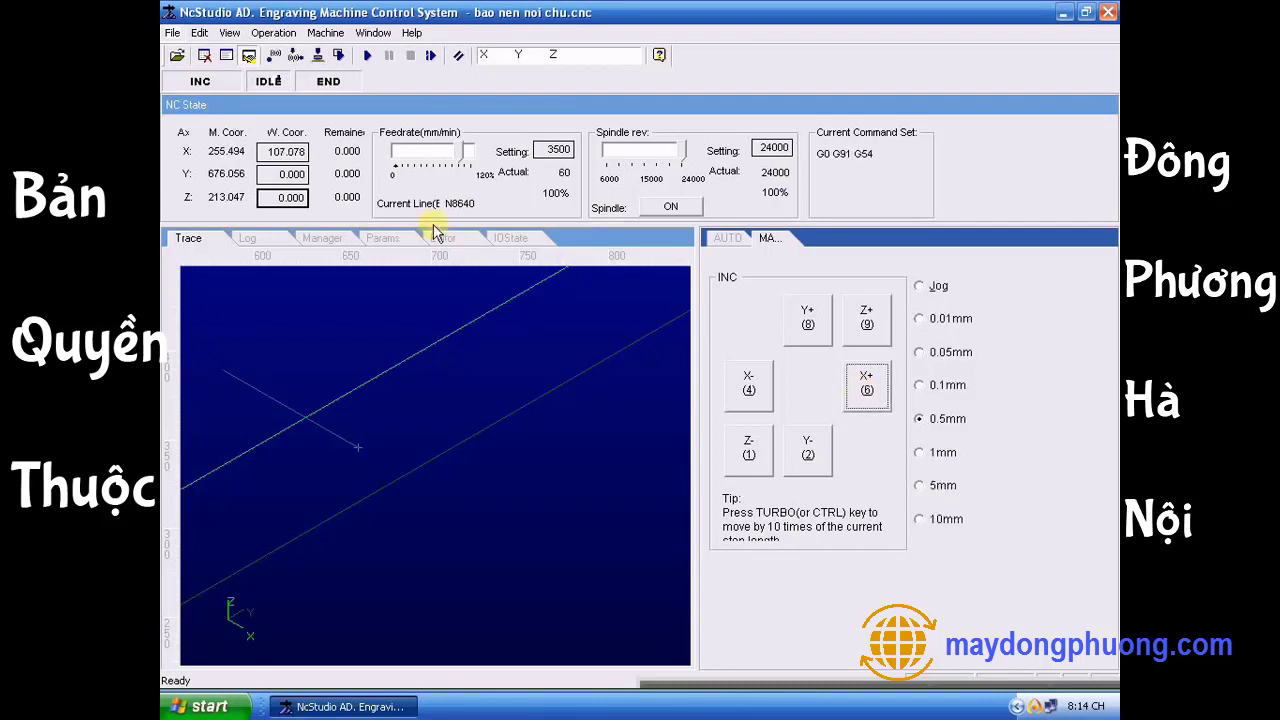
# Zero the X work coordinate and move the tool in 0.5 mm increments to about X 3 mm.
pyautogui.doubleClick(282, 151)
pyautogui.click(869, 390)
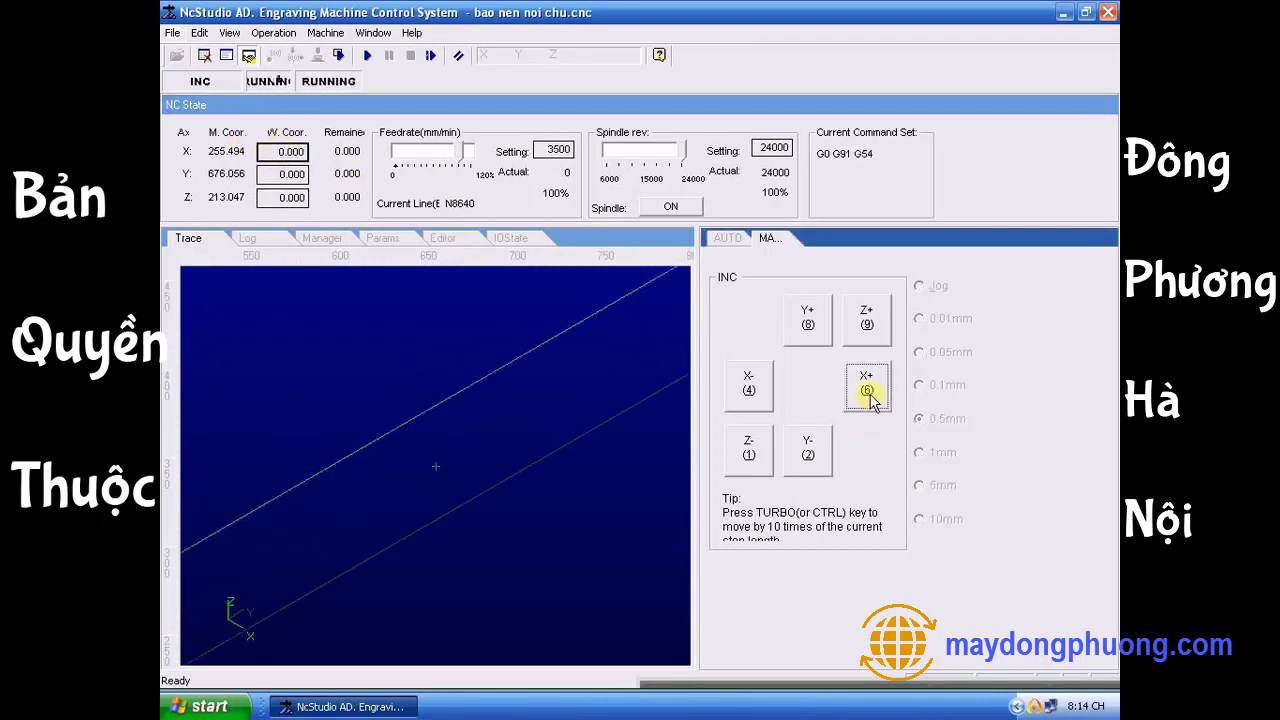
pyautogui.click(866, 390)
pyautogui.click(866, 390)
pyautogui.click(866, 390)
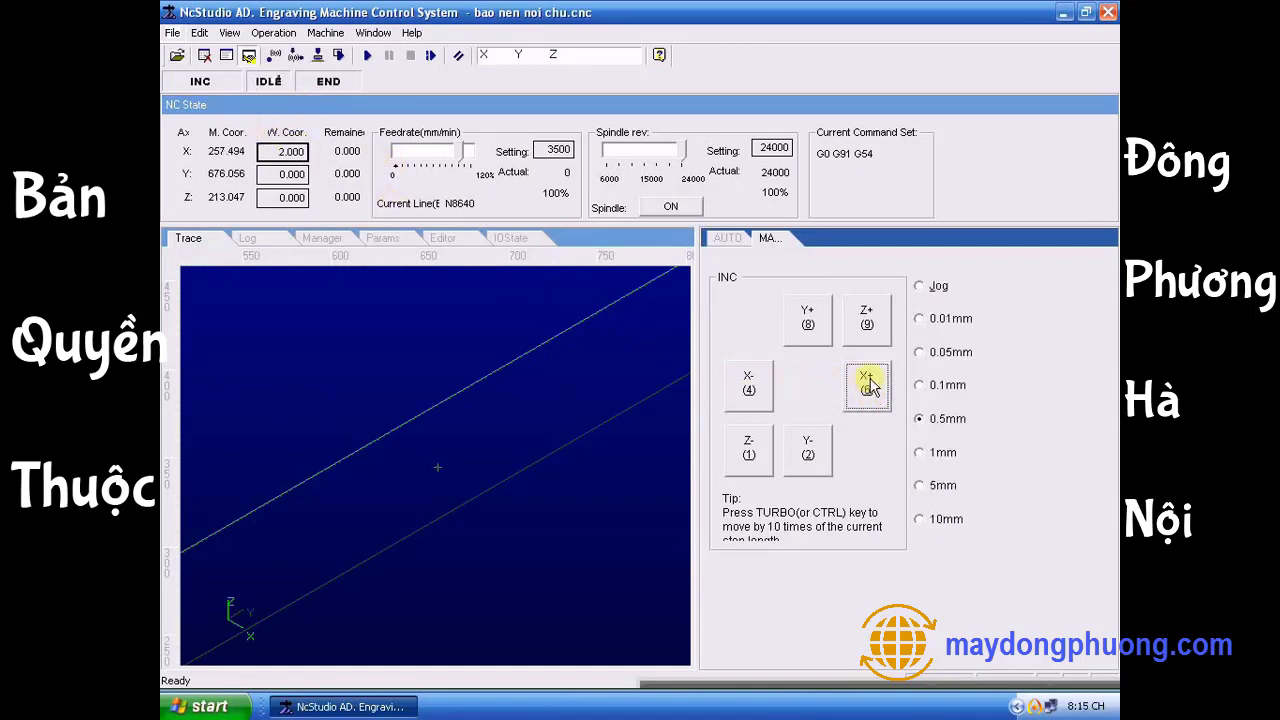
# Move Y forward 1 mm and back 0.5 mm, and raise and lower Z by one 0.5 mm increment.
pyautogui.click(808, 320)
pyautogui.click(808, 320)
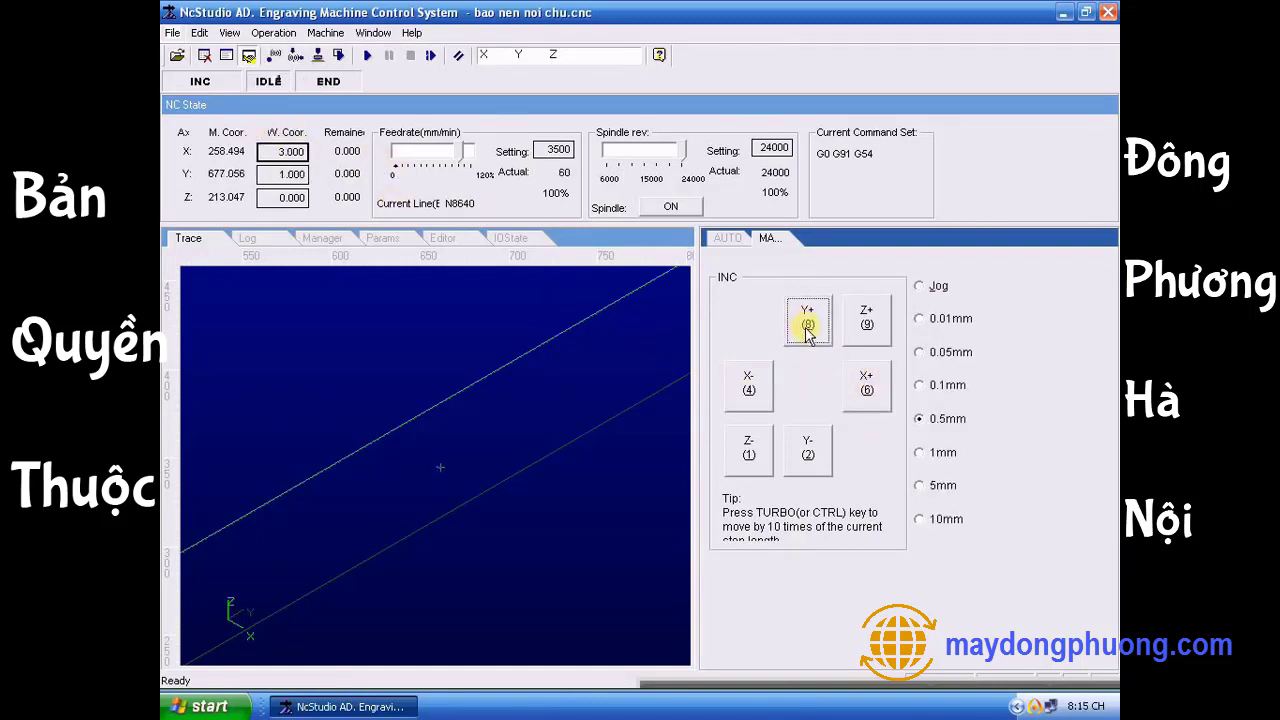
pyautogui.click(812, 444)
pyautogui.click(849, 320)
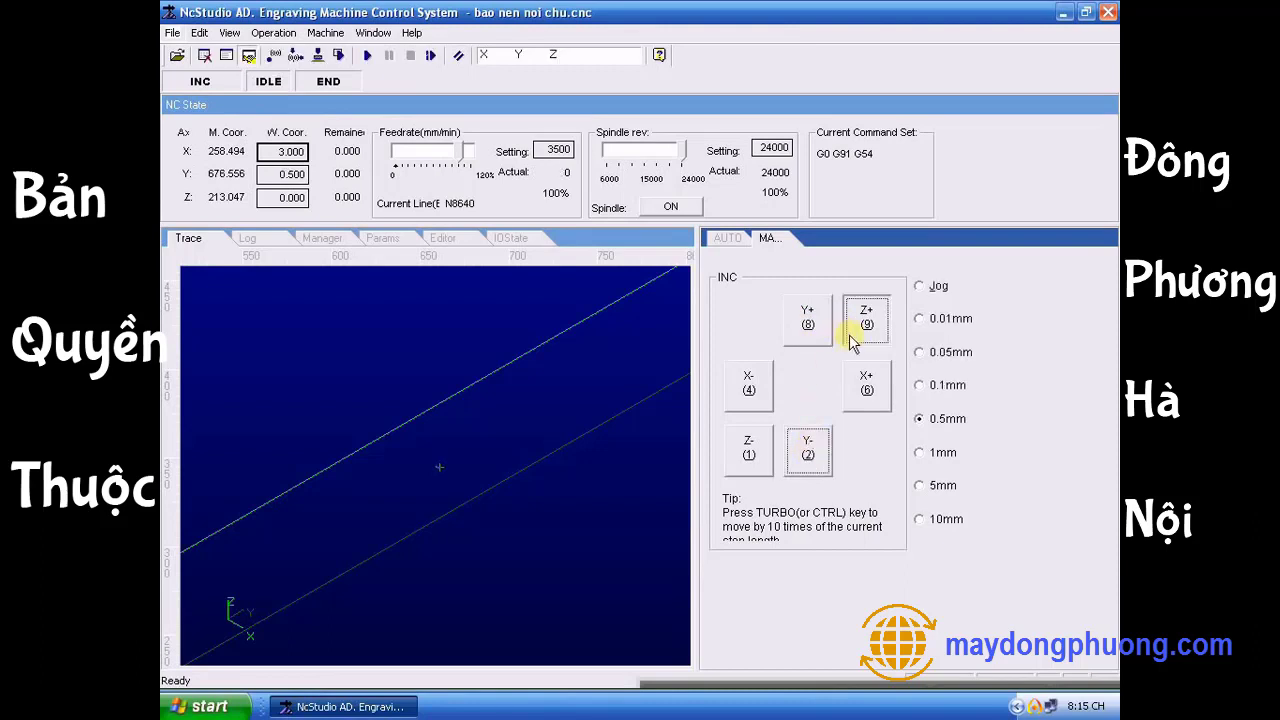
pyautogui.click(760, 452)
# Move the tool one 10 mm increment in X+ and zero the X and Y work coordinates.
pyautogui.click(938, 522)
pyautogui.click(866, 392)
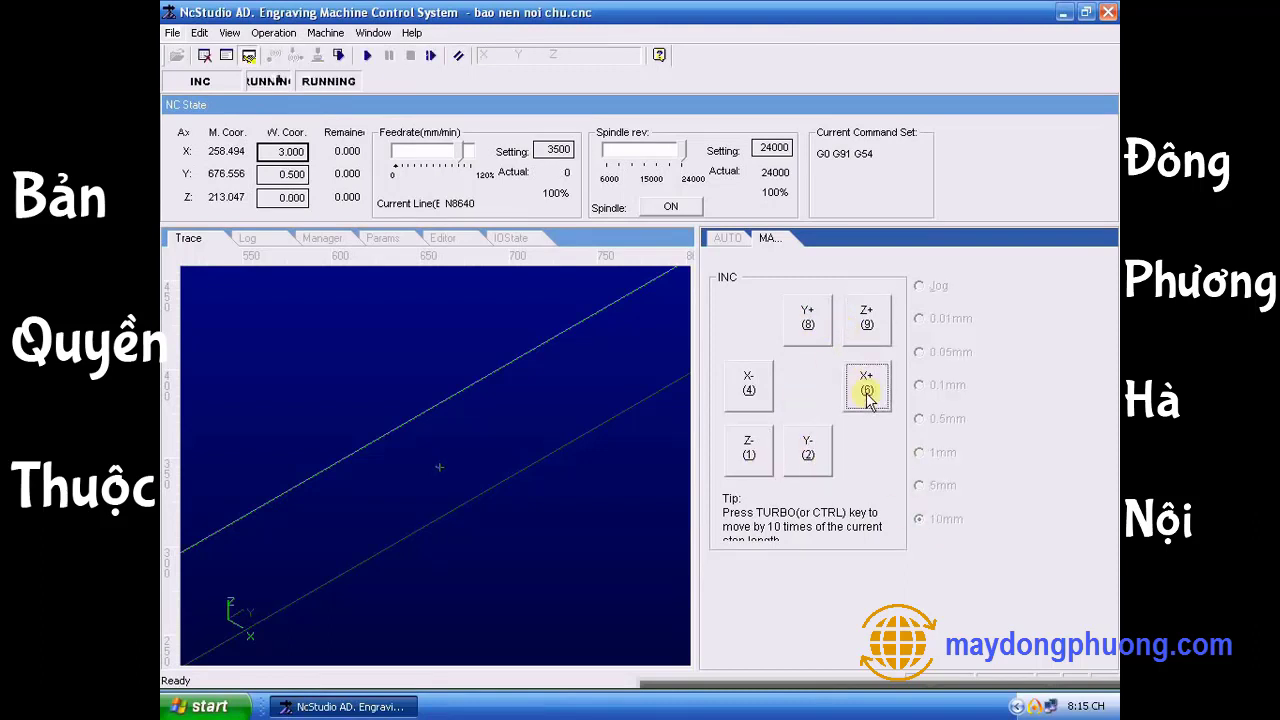
pyautogui.doubleClick(283, 152)
pyautogui.write('0')
pyautogui.press('Return')
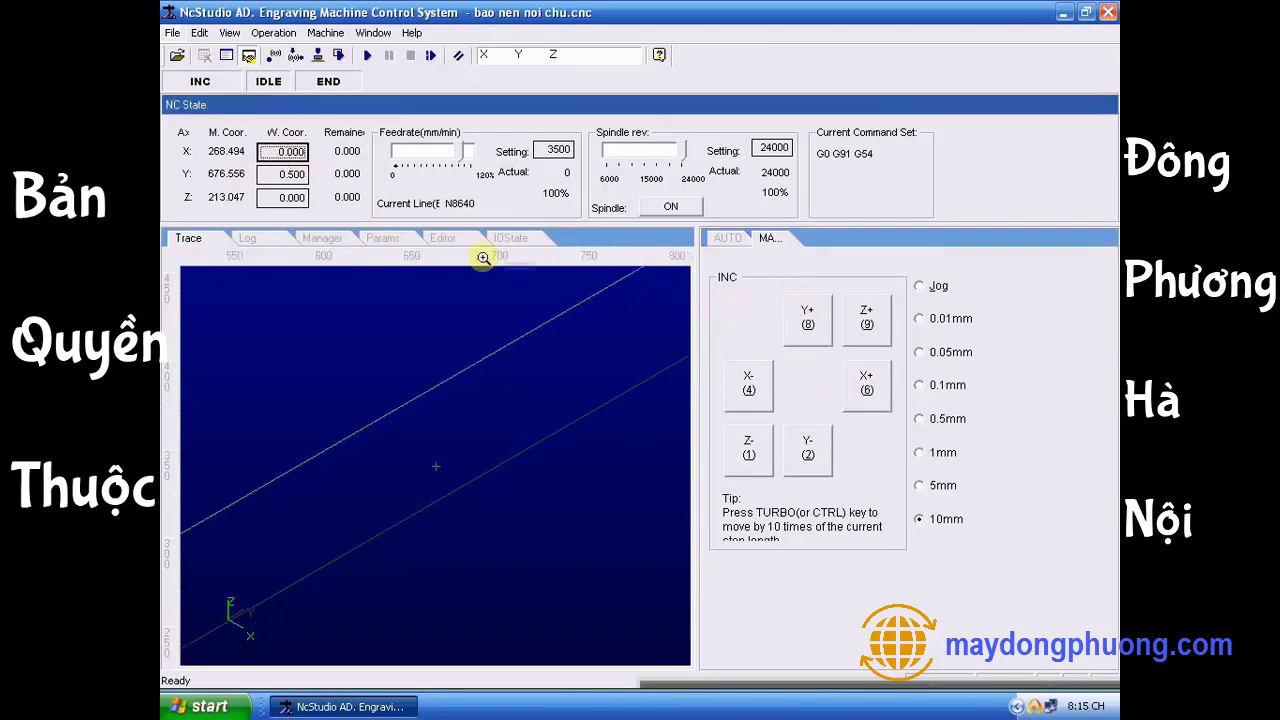
pyautogui.doubleClick(295, 176)
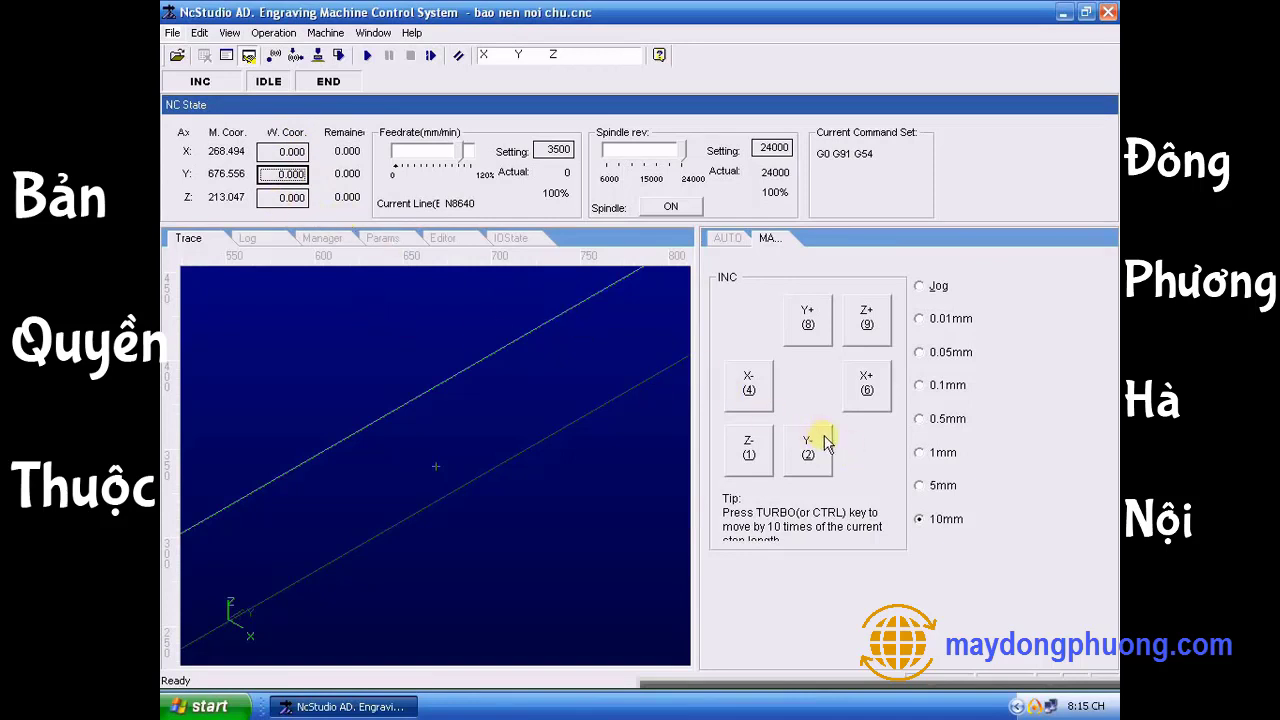
# Return to continuous jogging and move the tool about 78 mm in Y- and about 50 mm in X+.
pyautogui.click(920, 287)
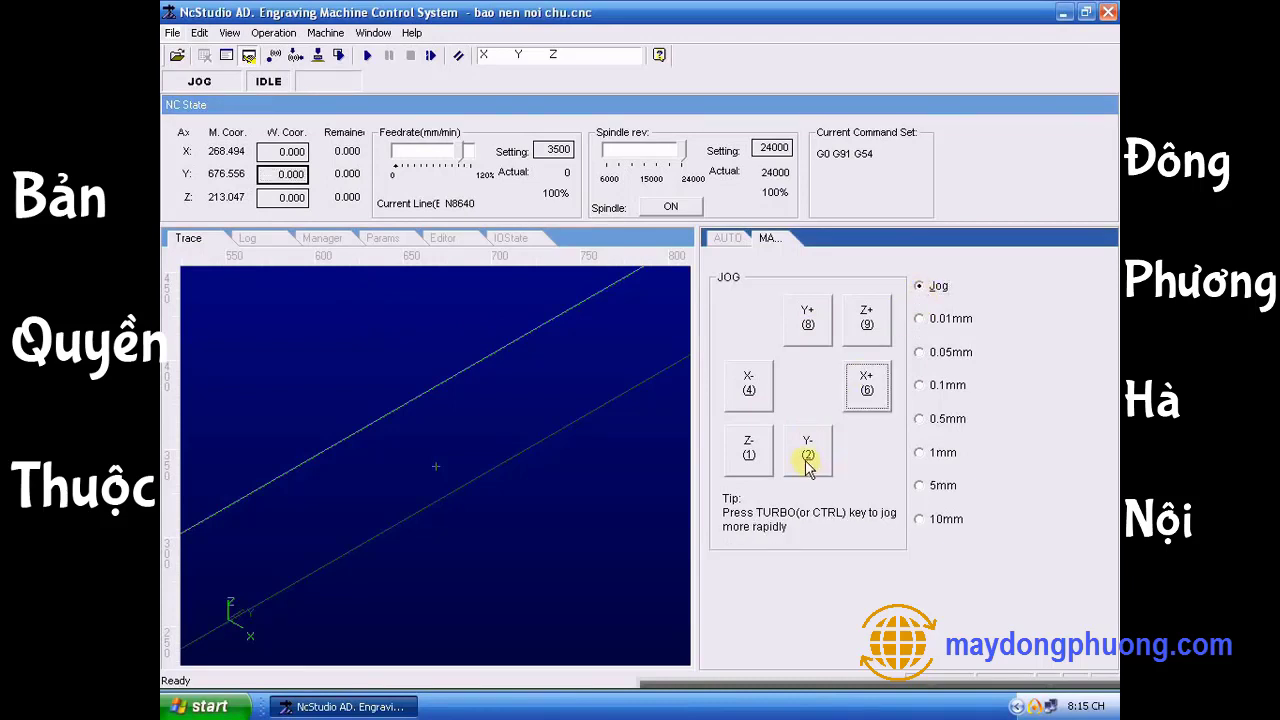
pyautogui.click(806, 458)
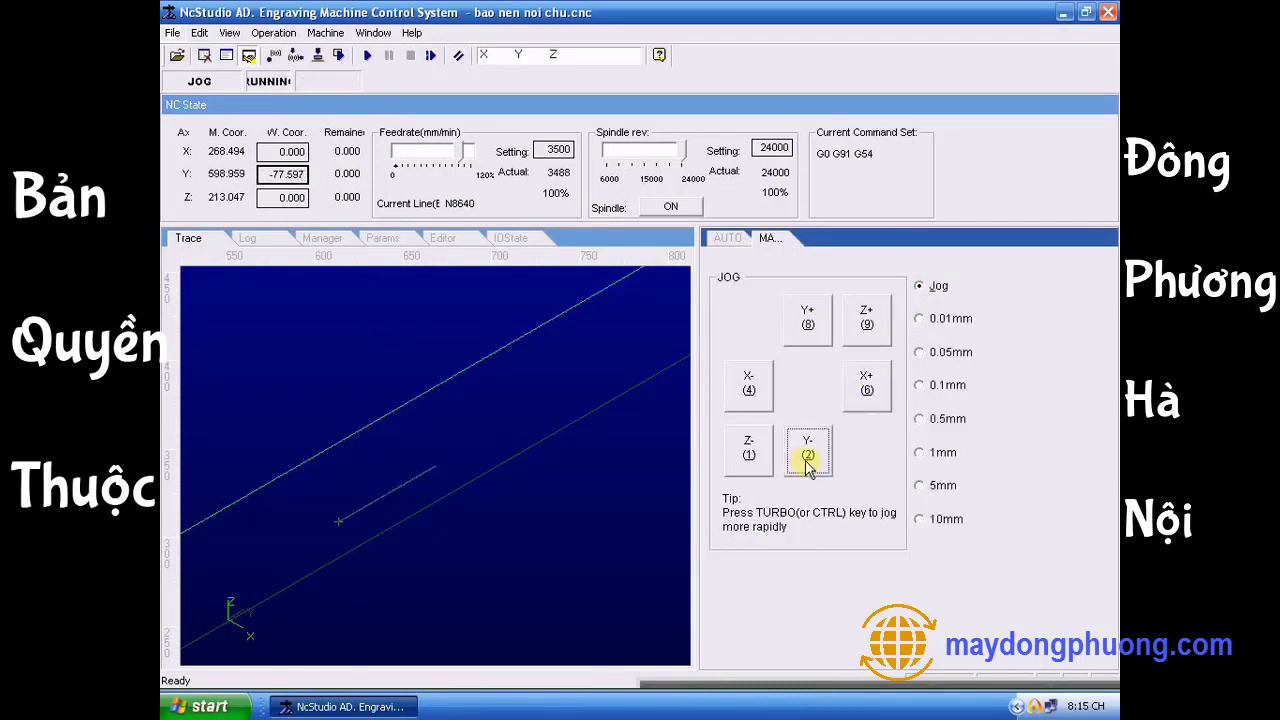
pyautogui.moveTo(467, 525); pyautogui.dragTo(546, 420)
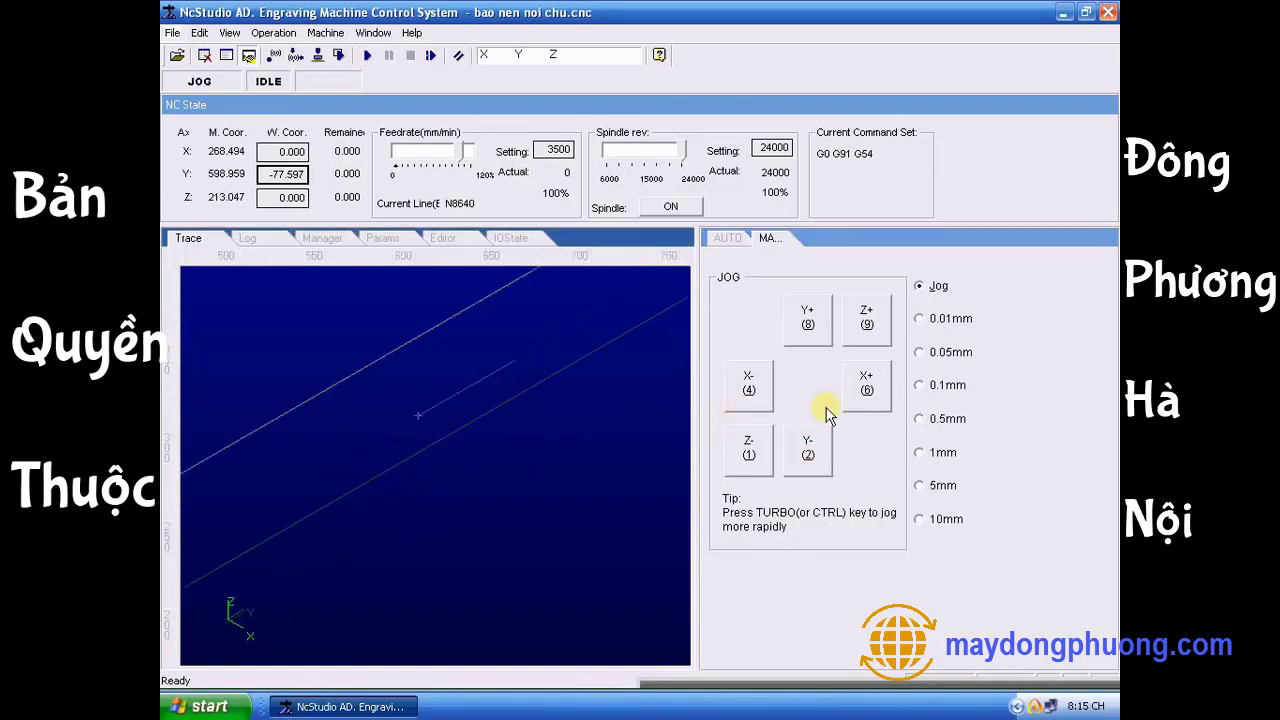
pyautogui.click(862, 390)
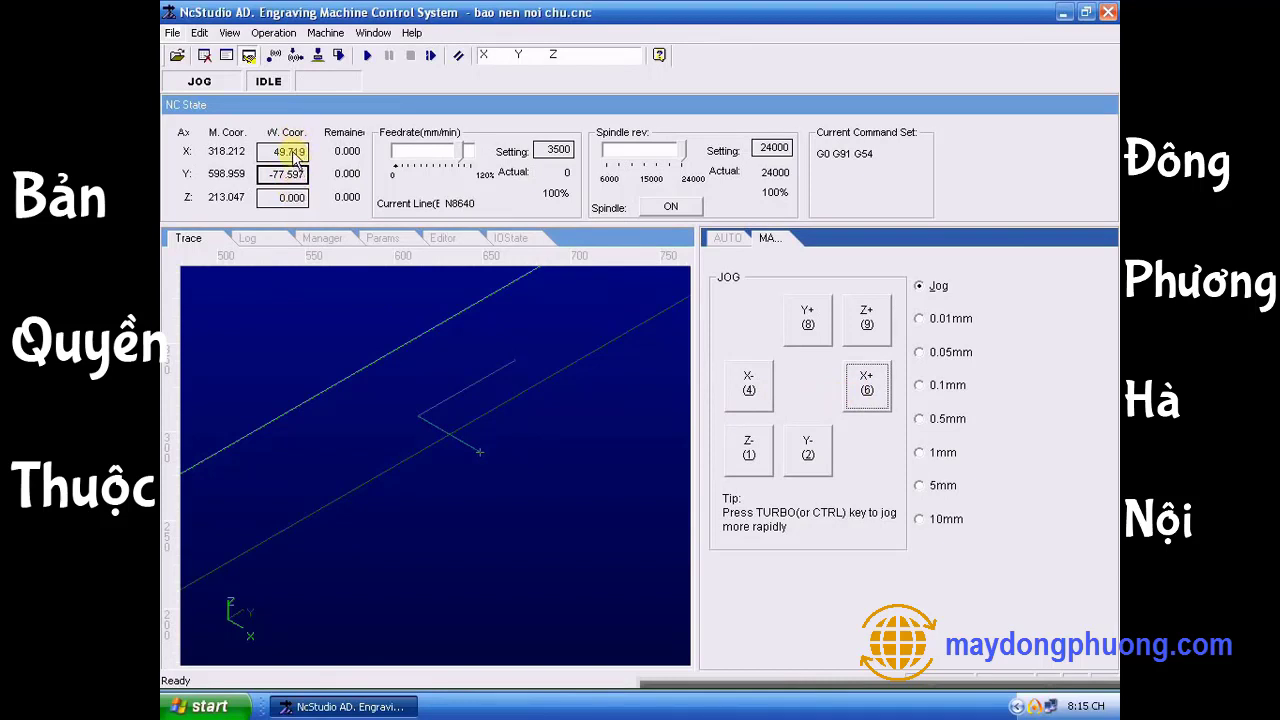
# Zero the X and Y work coordinates, and jog the tool about 24 mm in Y+ and about 16 mm in X+.
pyautogui.doubleClick(292, 155)
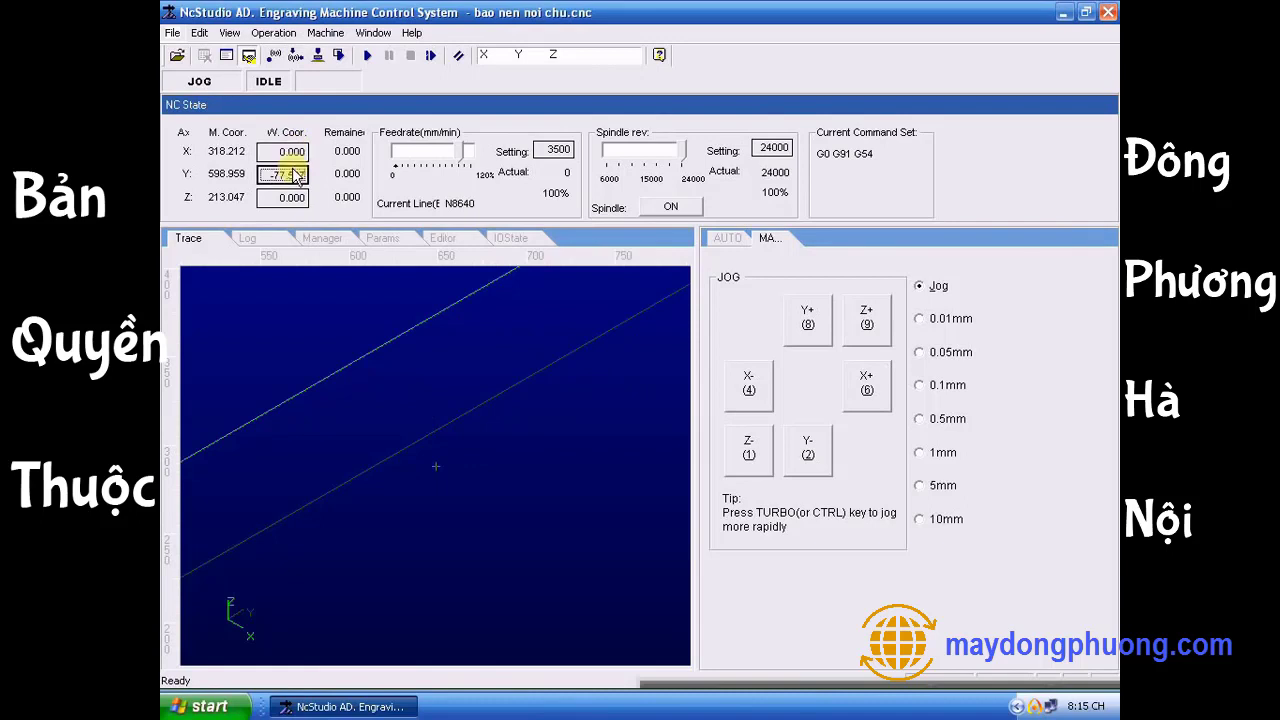
pyautogui.doubleClick(290, 176)
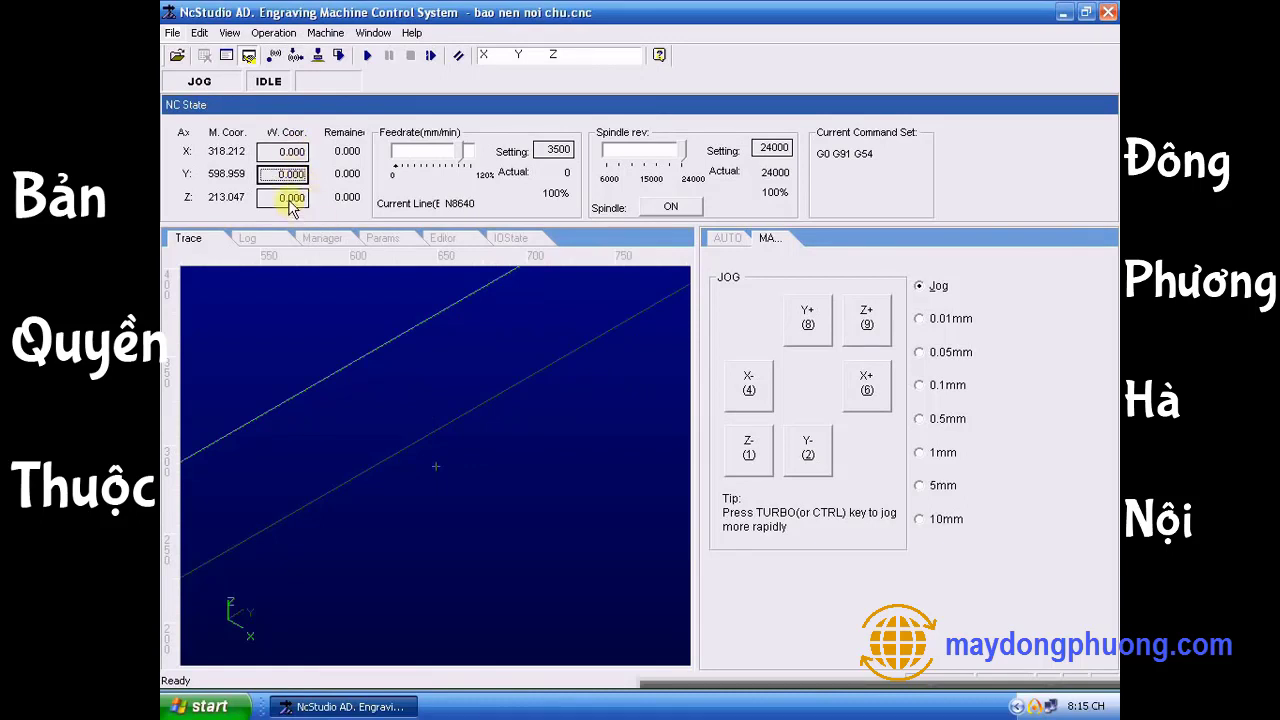
pyautogui.click(808, 326)
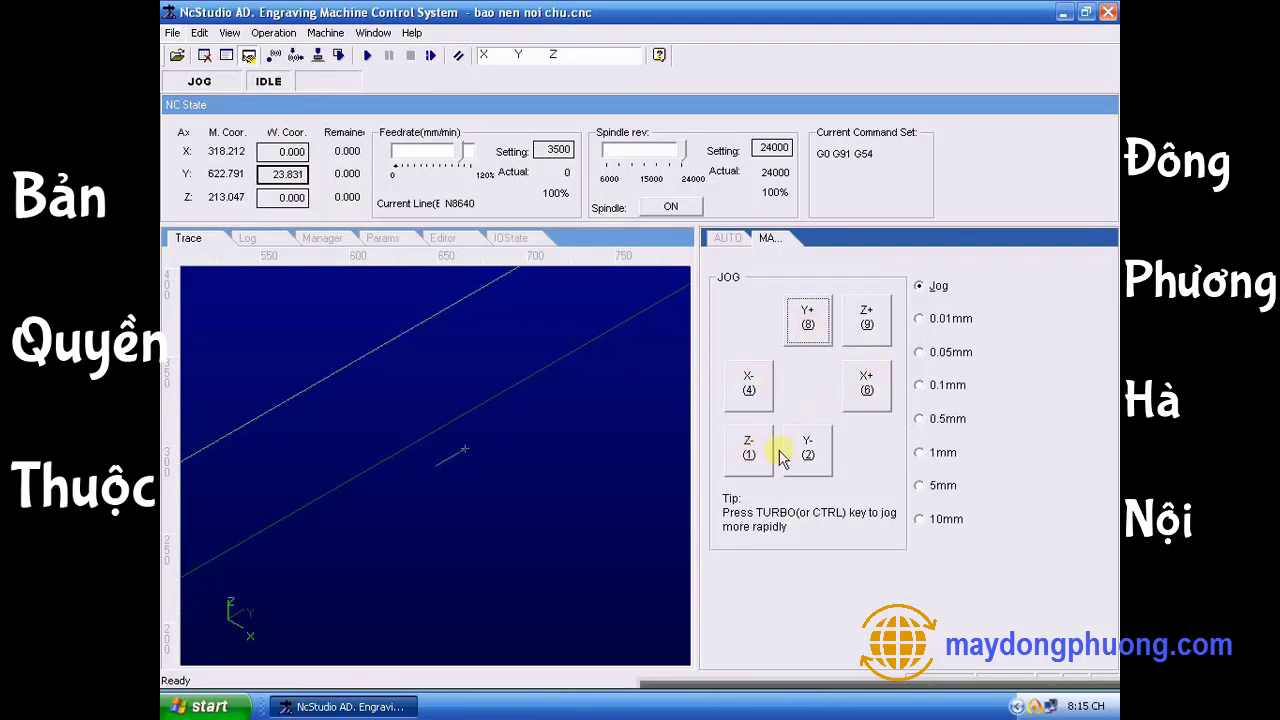
pyautogui.click(864, 388)
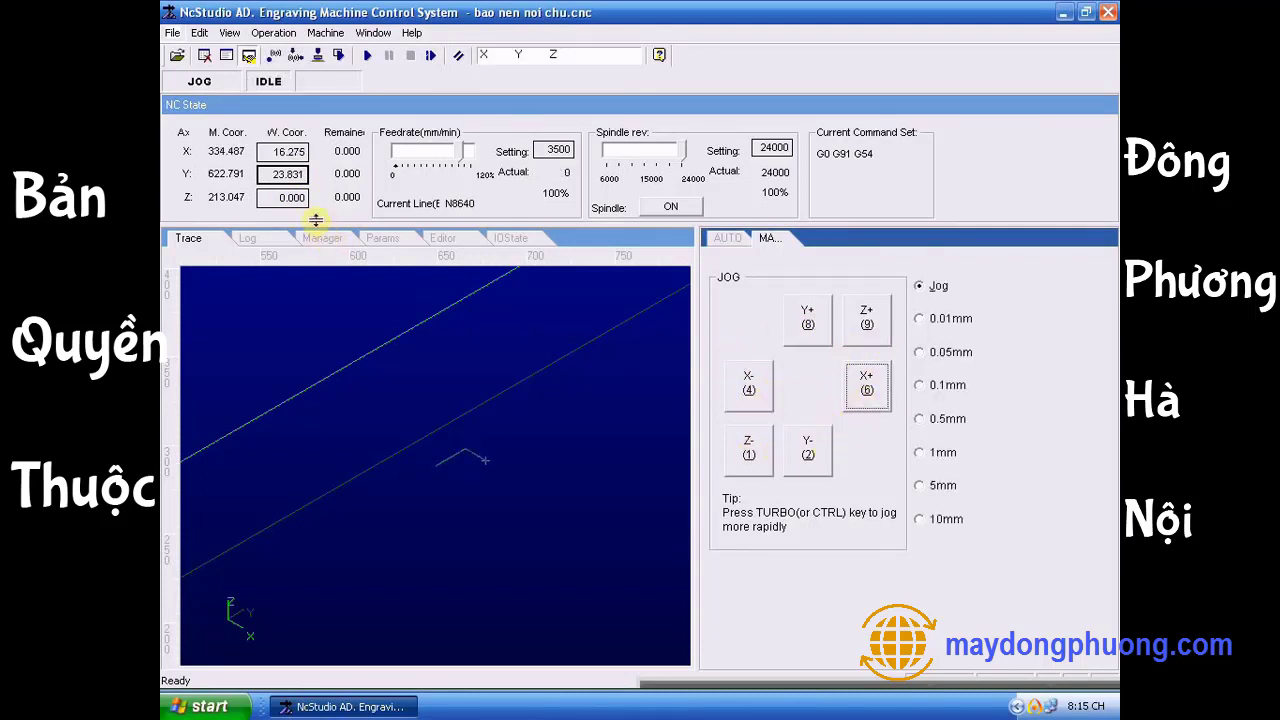
# Lower Z about 9.5 mm to set the Z work zero there, and return the tool to the work origin.
pyautogui.click(748, 455)
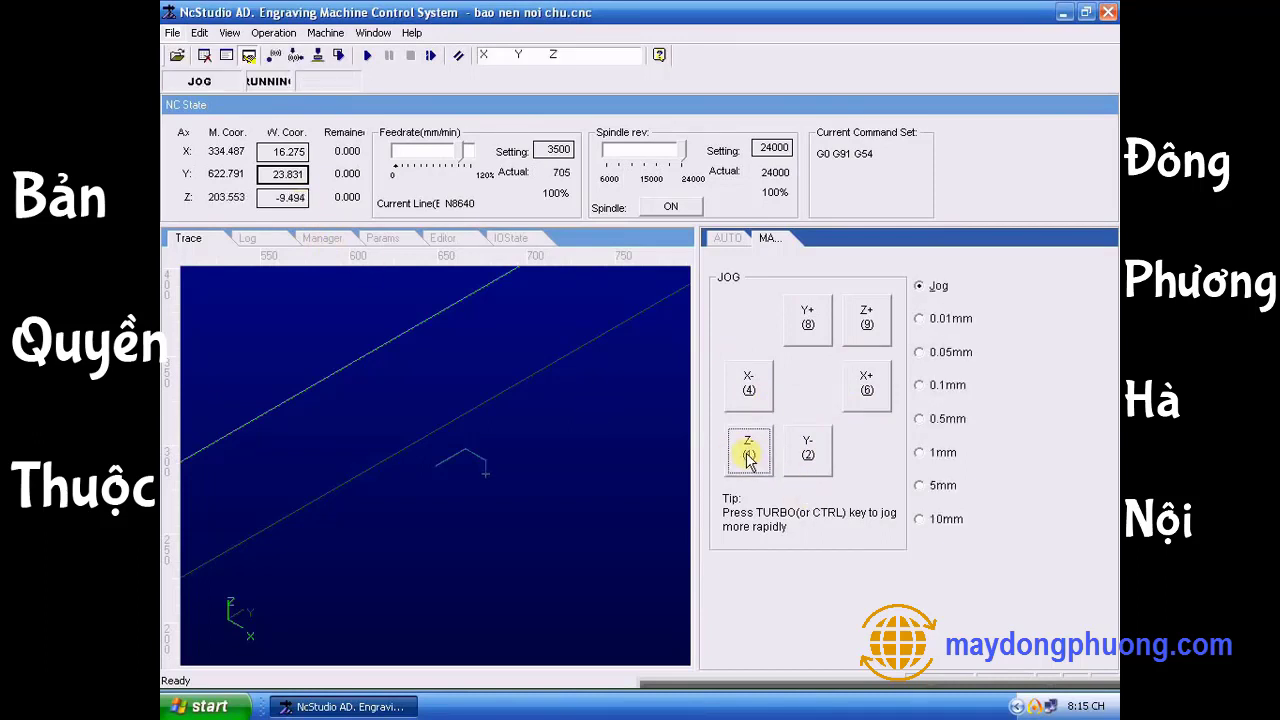
pyautogui.doubleClick(290, 198)
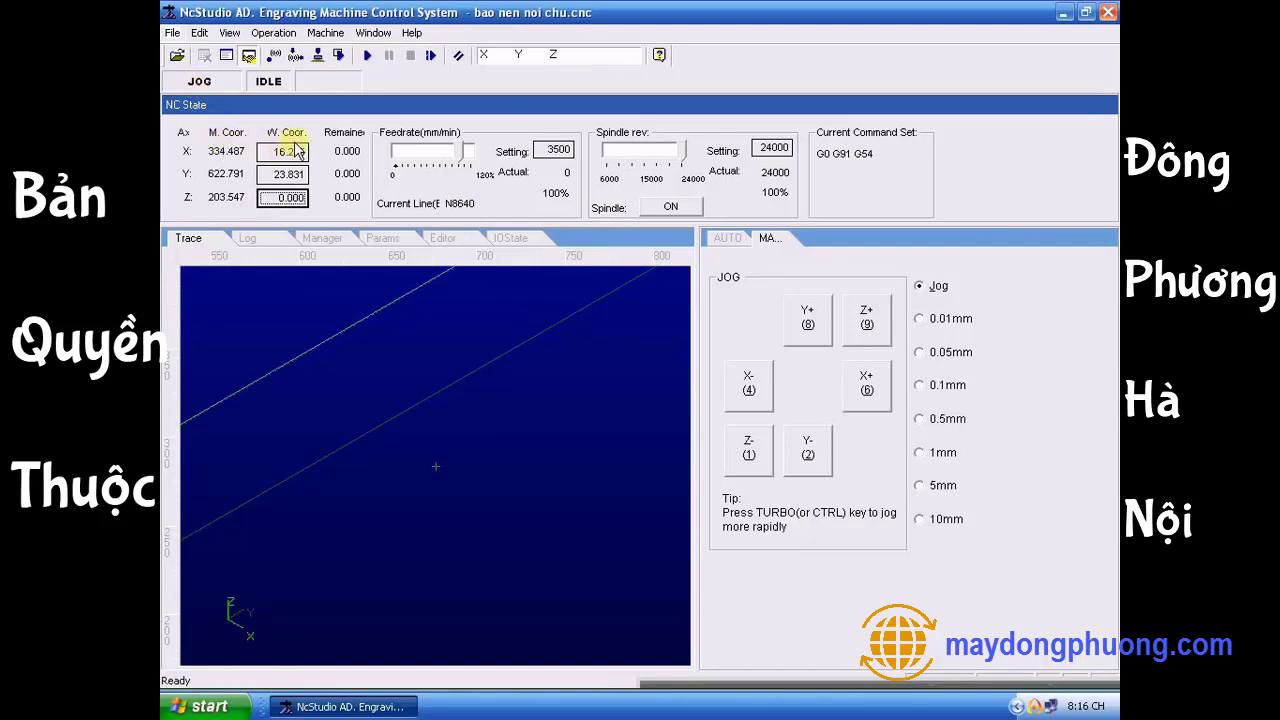
pyautogui.click(296, 58)
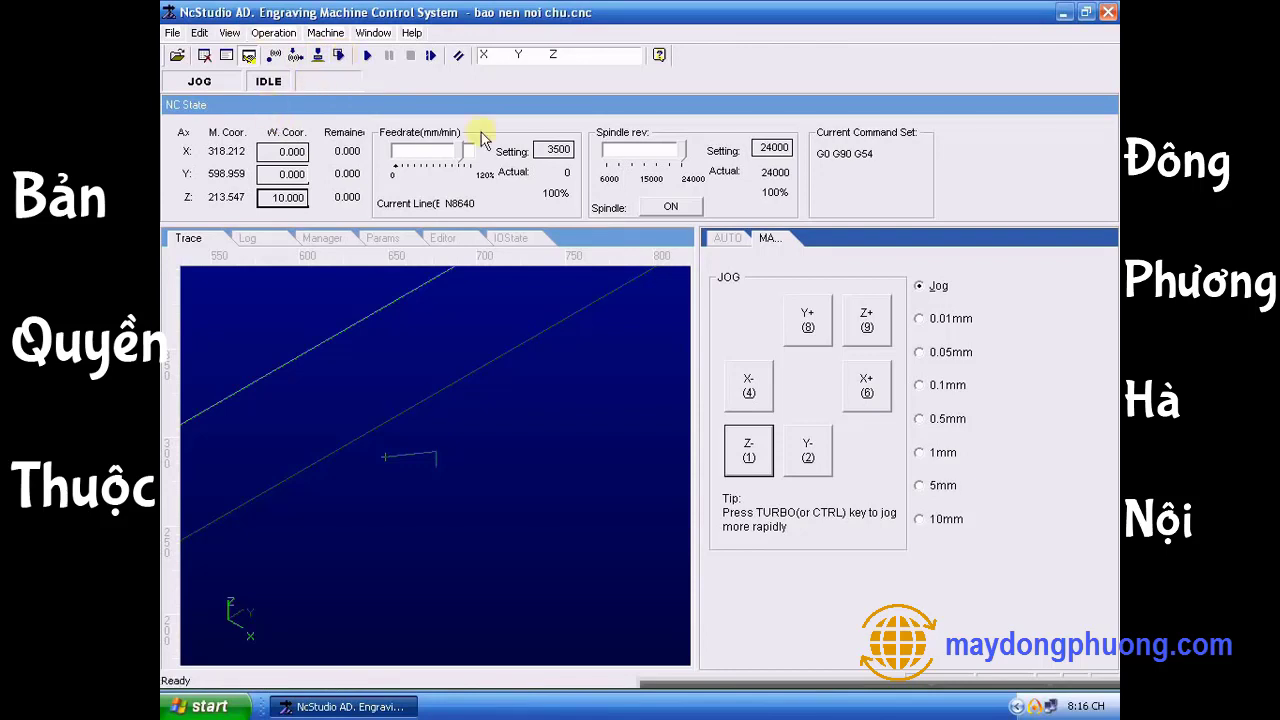
# Unload the current program and load "bao nen noi chu.cnc" from the luu file folder with the all-formats file type.
pyautogui.click(172, 34)
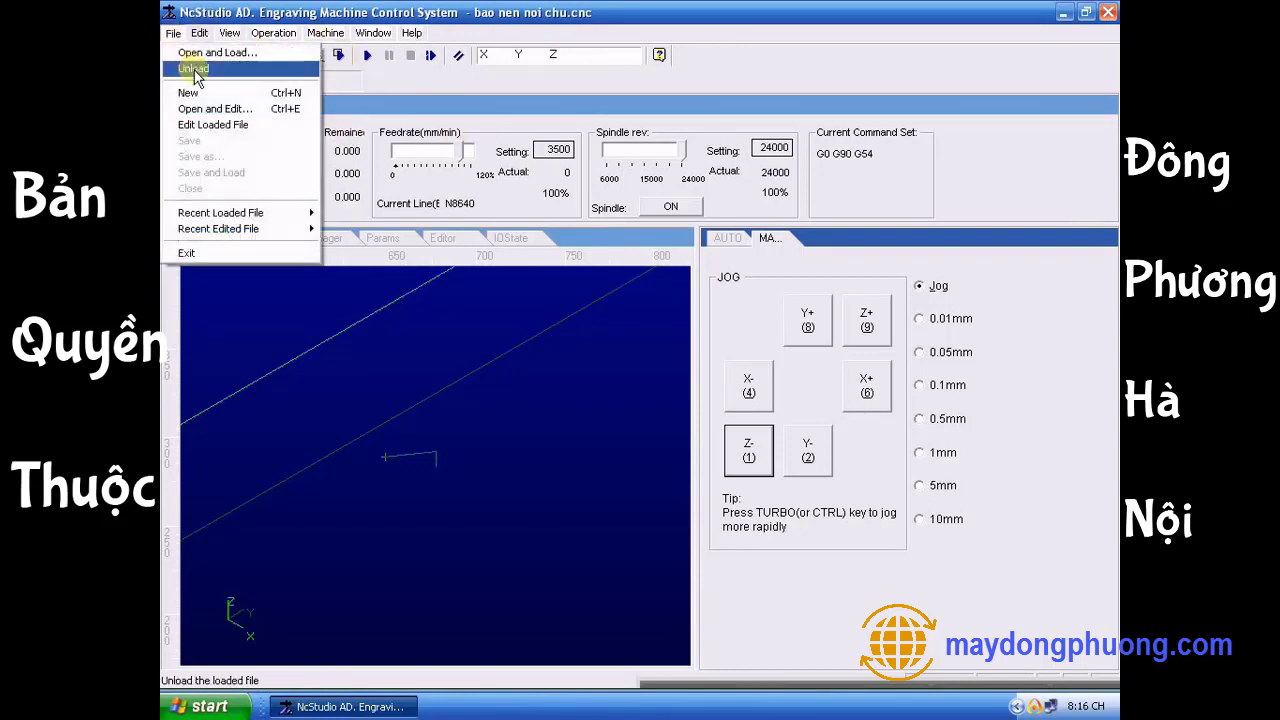
pyautogui.click(195, 70)
pyautogui.click(177, 55)
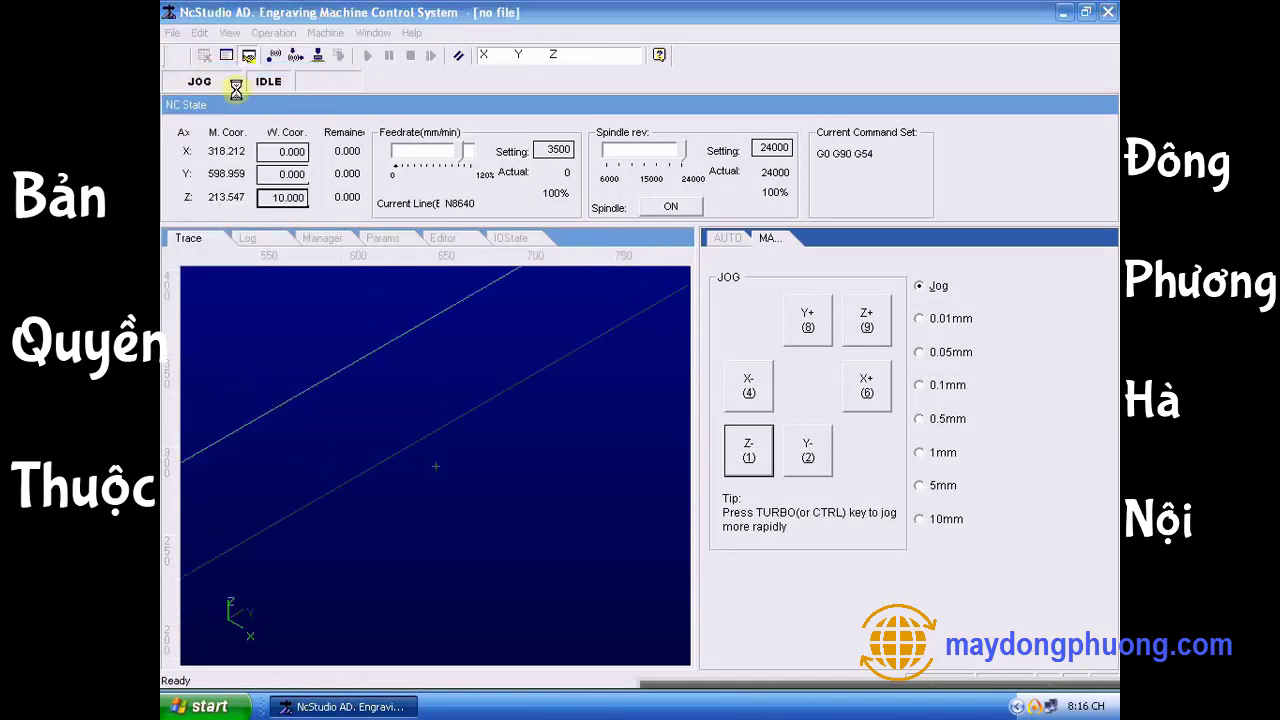
pyautogui.click(636, 451)
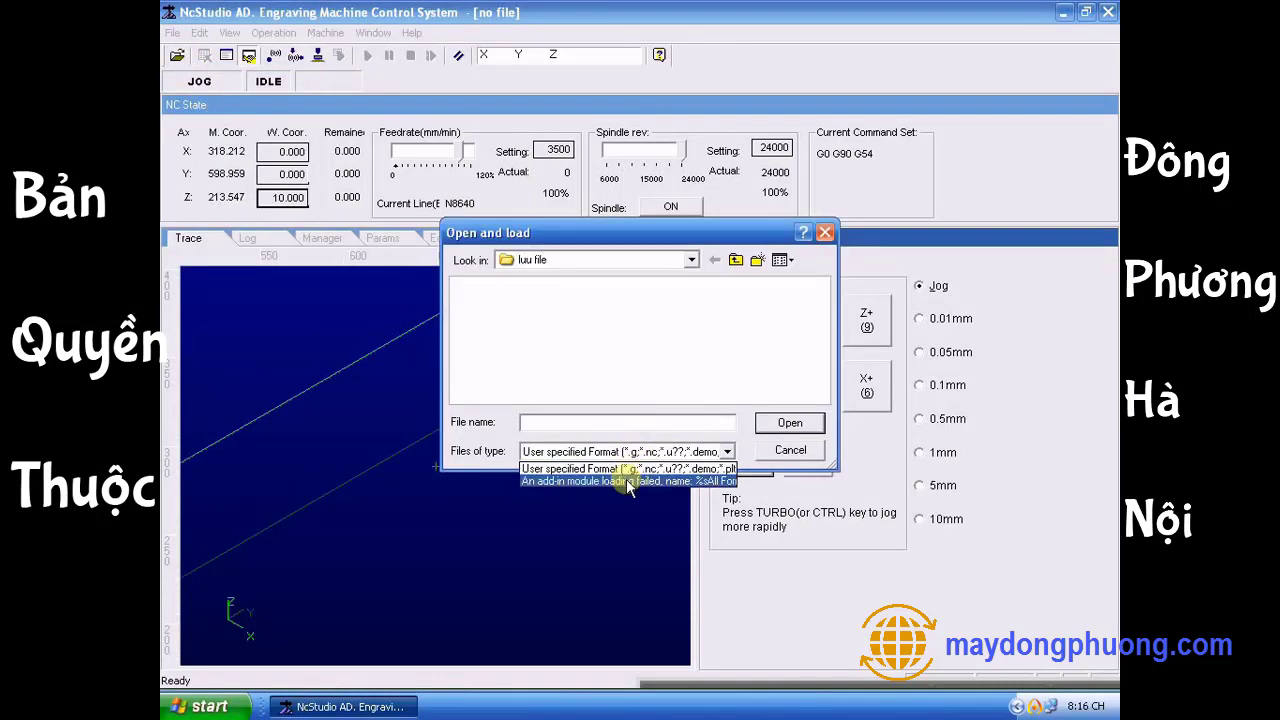
pyautogui.click(628, 476)
pyautogui.doubleClick(522, 287)
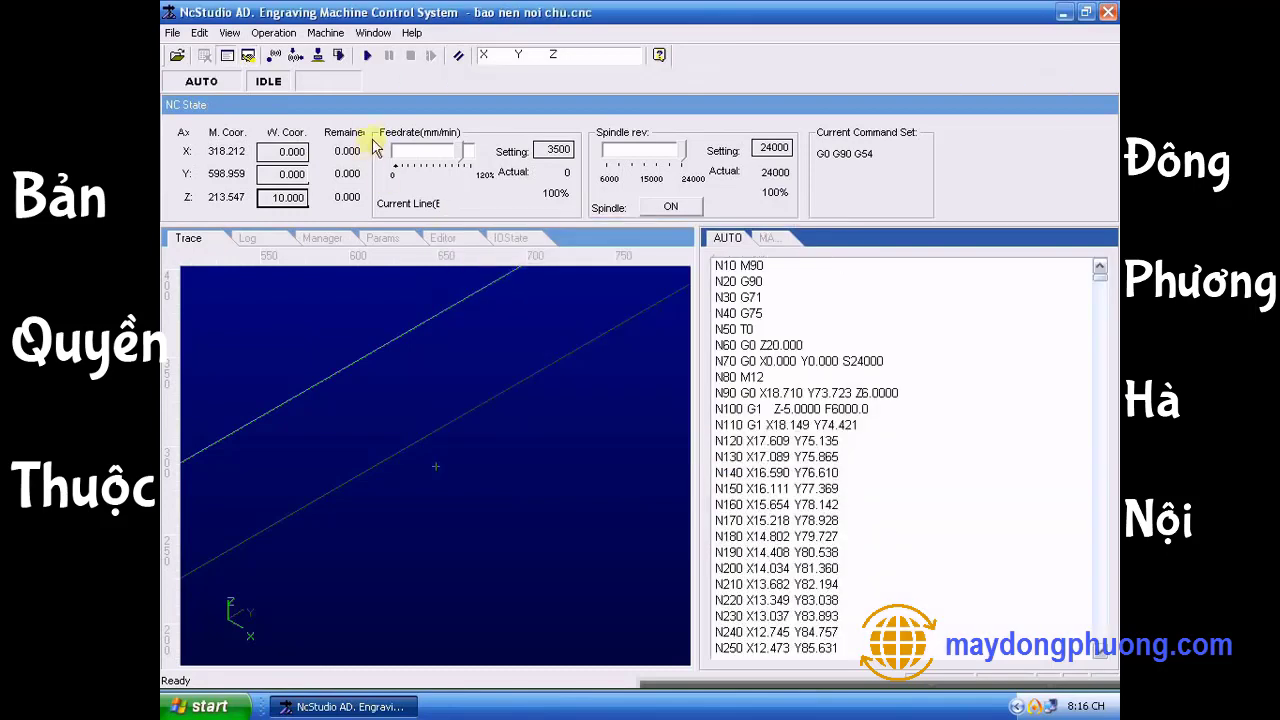
# Simulate the loaded engraving program's toolpath and leave simulation mode.
pyautogui.click(338, 55)
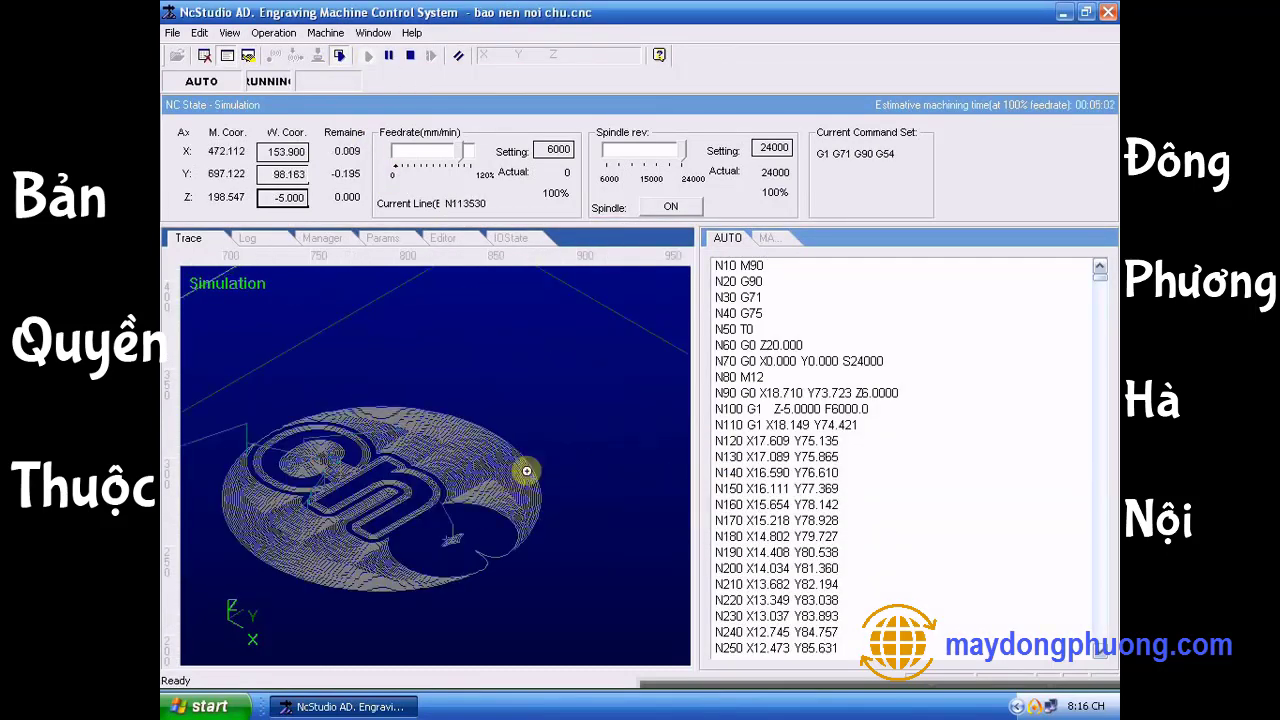
pyautogui.click(340, 57)
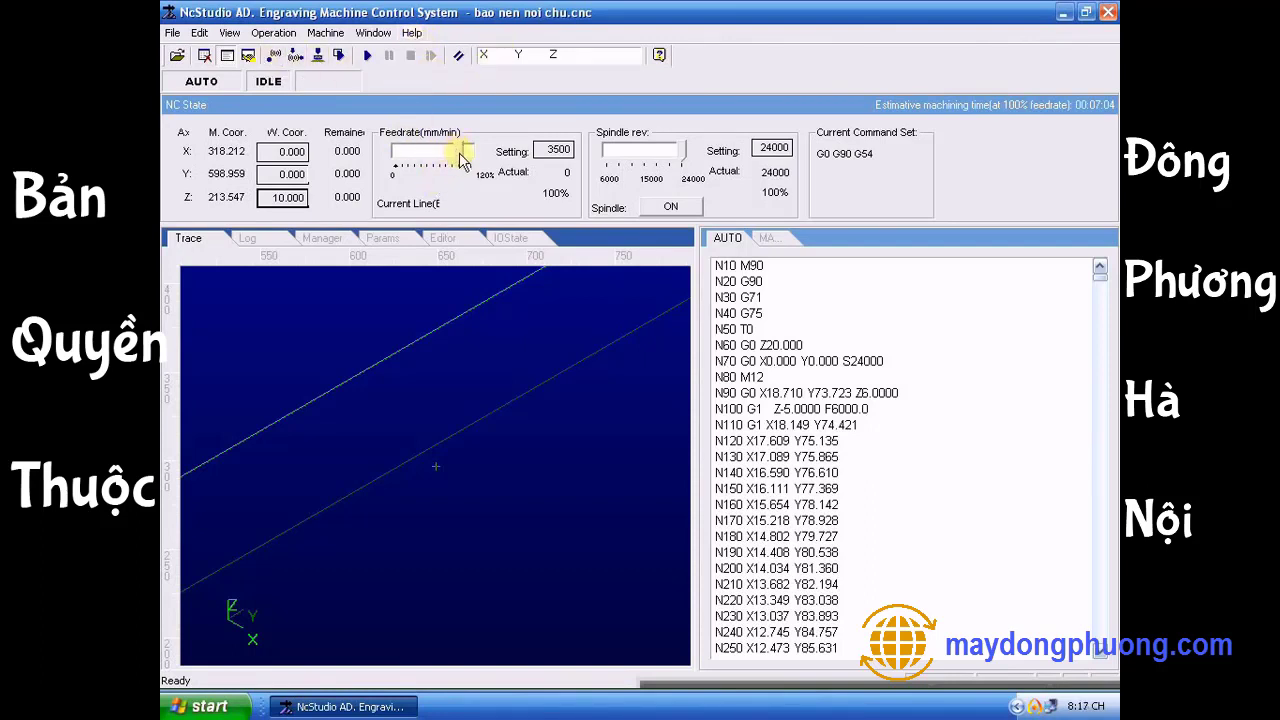
# Reduce the feedrate override to 17%.
pyautogui.moveTo(462, 158); pyautogui.dragTo(400, 175)
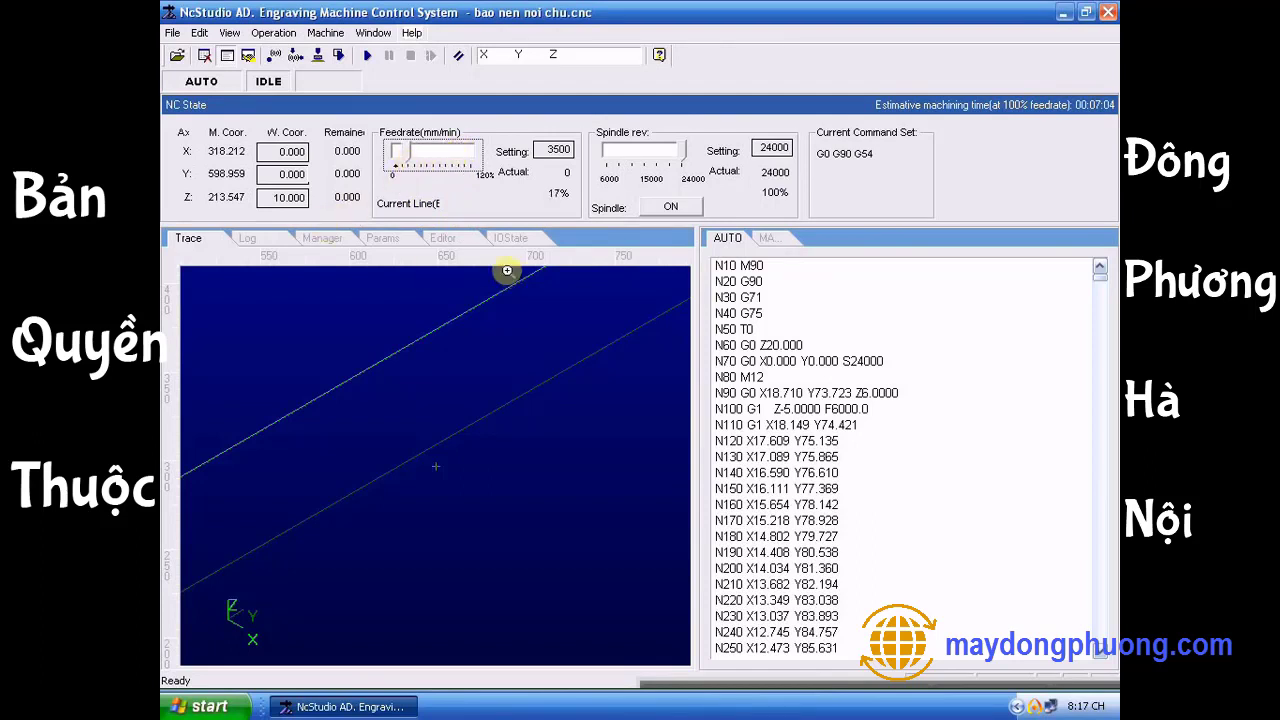
pyautogui.moveTo(678, 152)
pyautogui.mouseDown()
pyautogui.moveTo(640, 160)
pyautogui.moveTo(687, 158)
pyautogui.mouseUp()
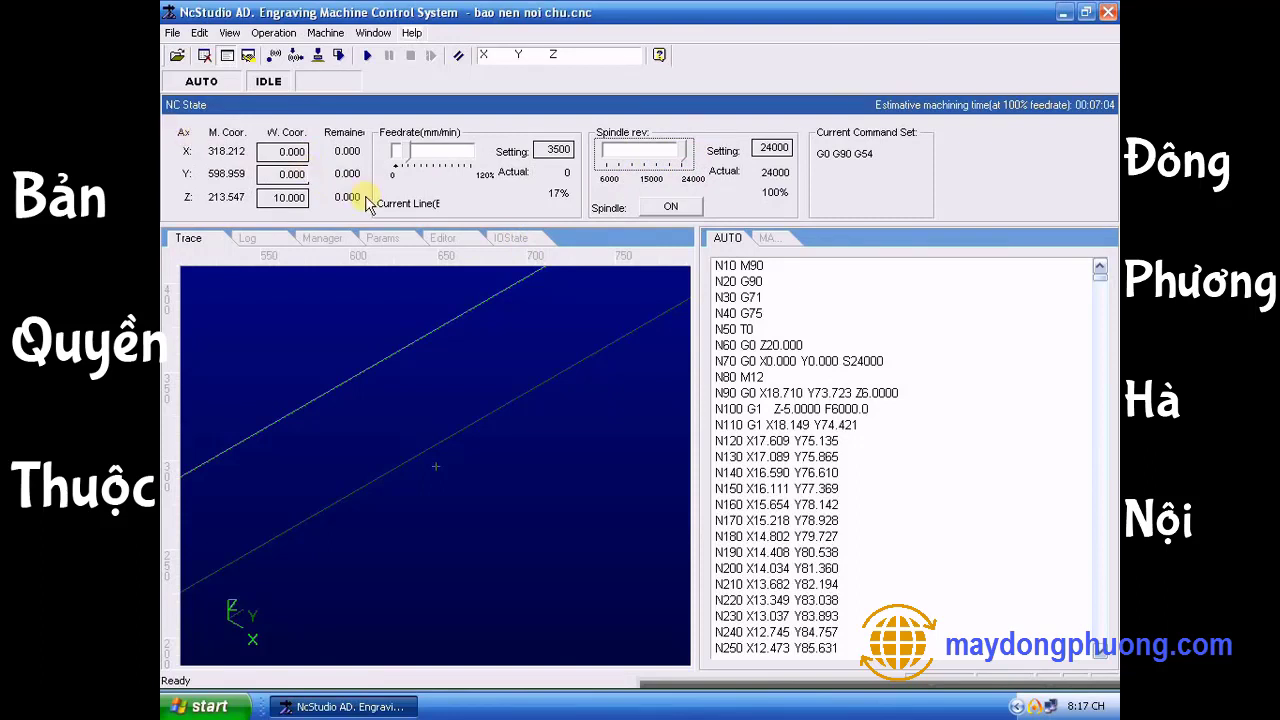
# Unload the current program and reload "bao nen noi chu.cnc" from the luu file folder using the all-formats file type.
pyautogui.click(172, 34)
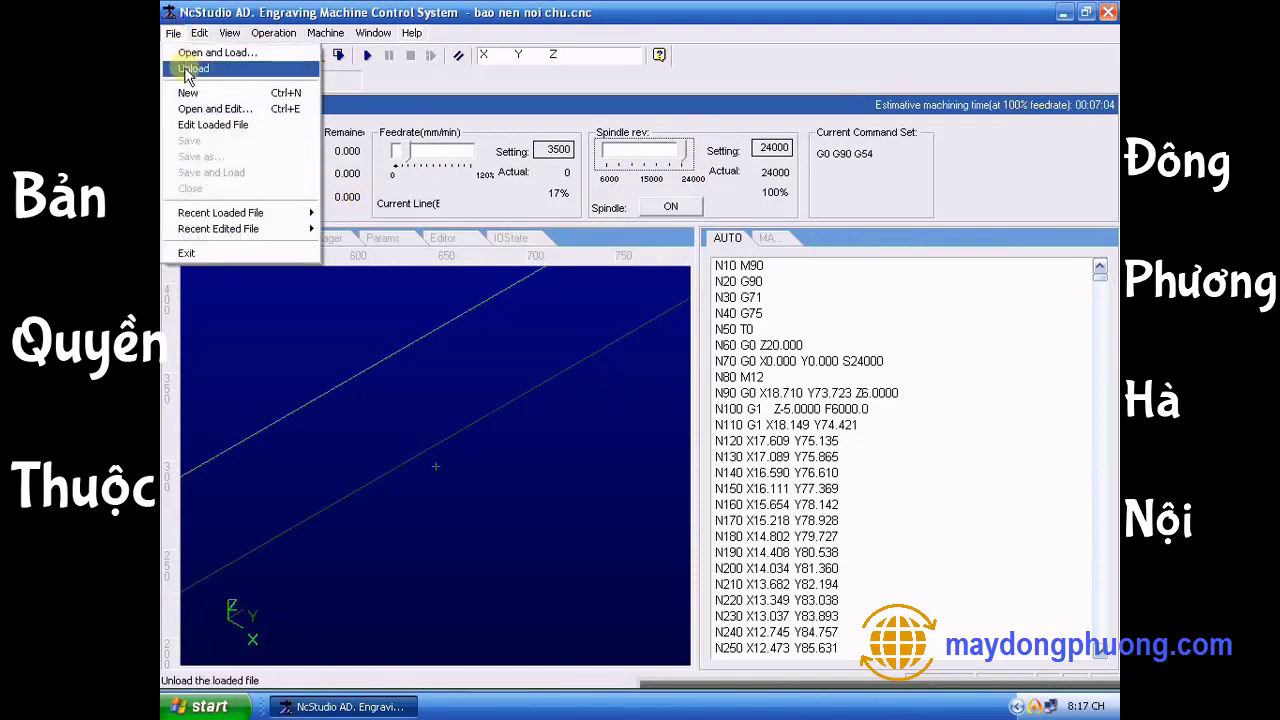
pyautogui.click(190, 68)
pyautogui.click(172, 33)
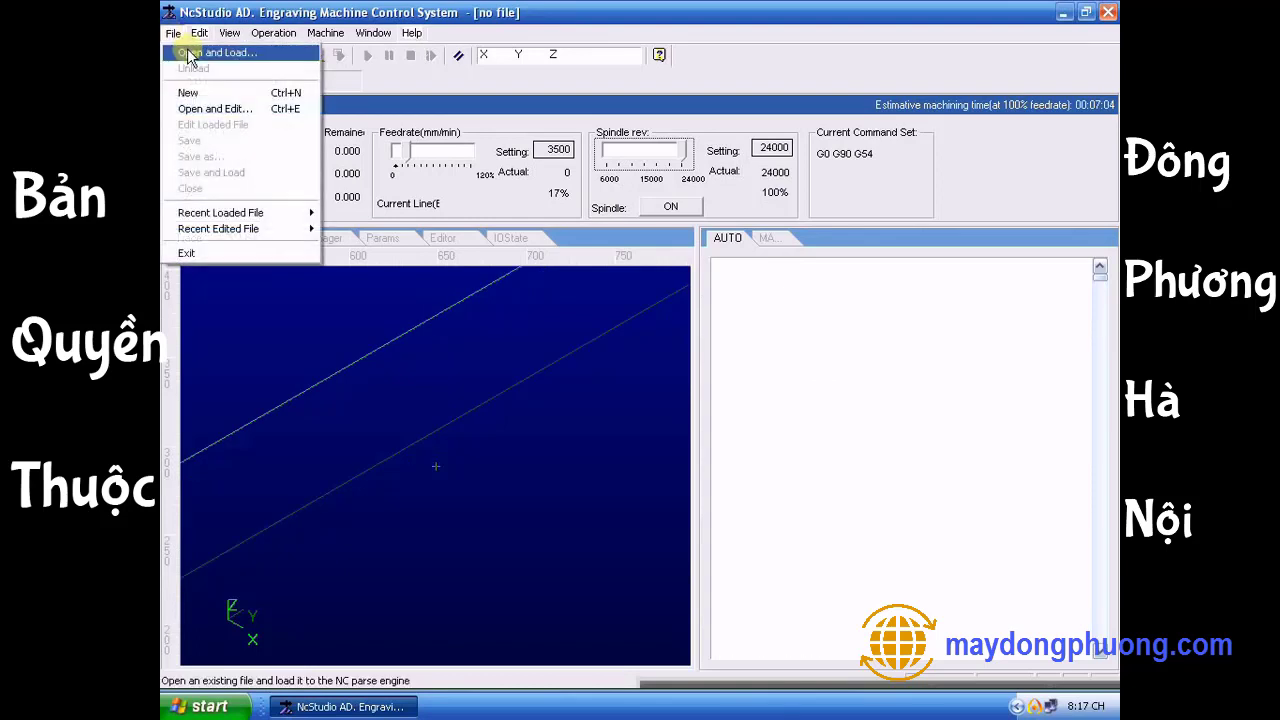
pyautogui.click(190, 52)
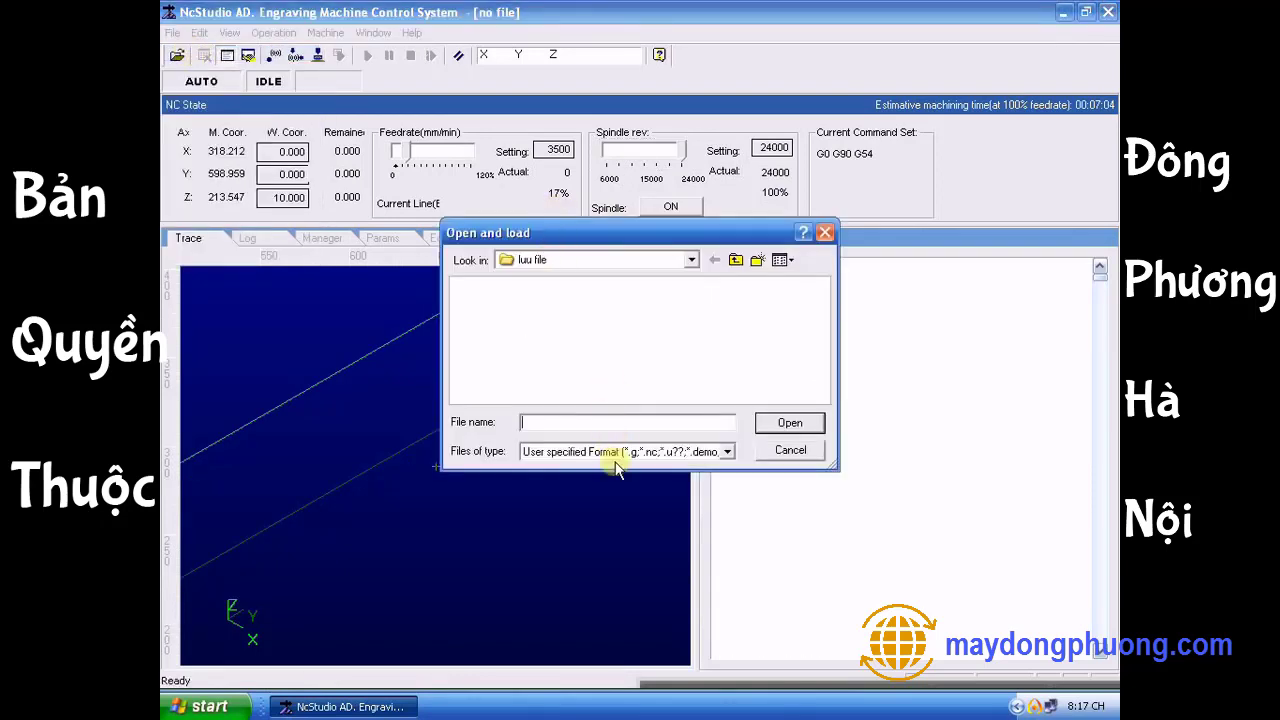
pyautogui.click(611, 452)
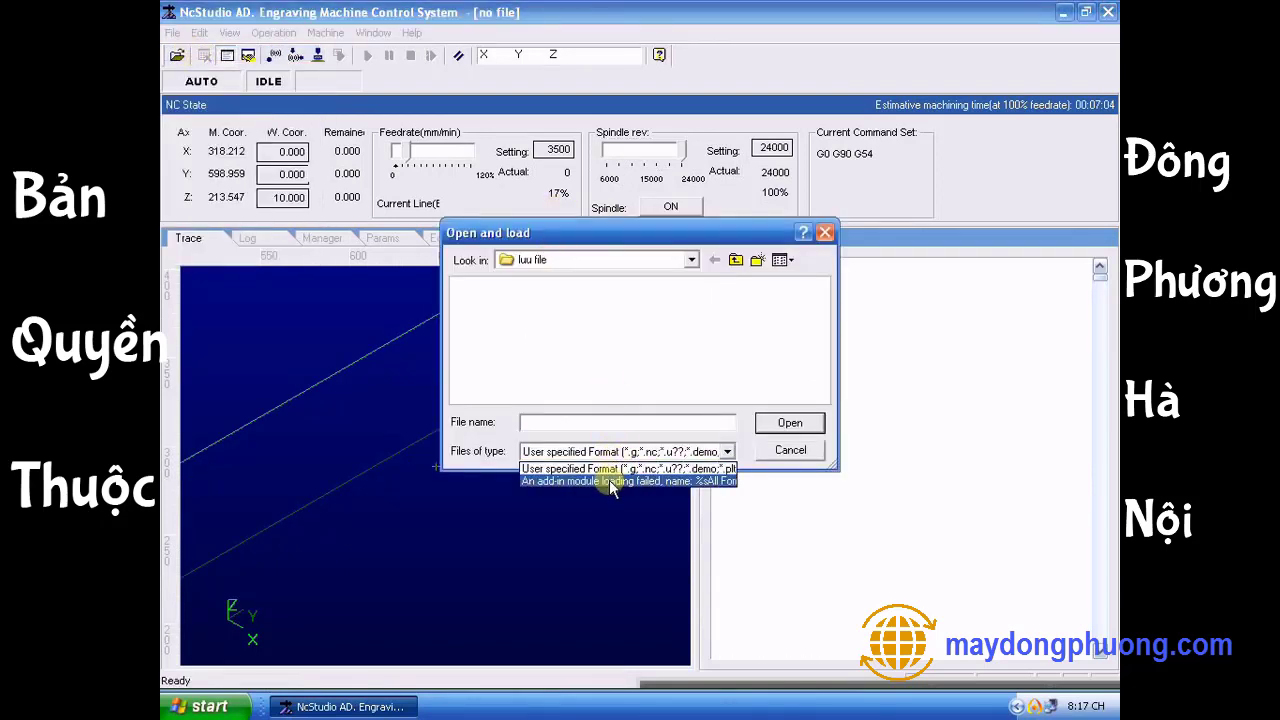
pyautogui.click(609, 481)
pyautogui.click(519, 288)
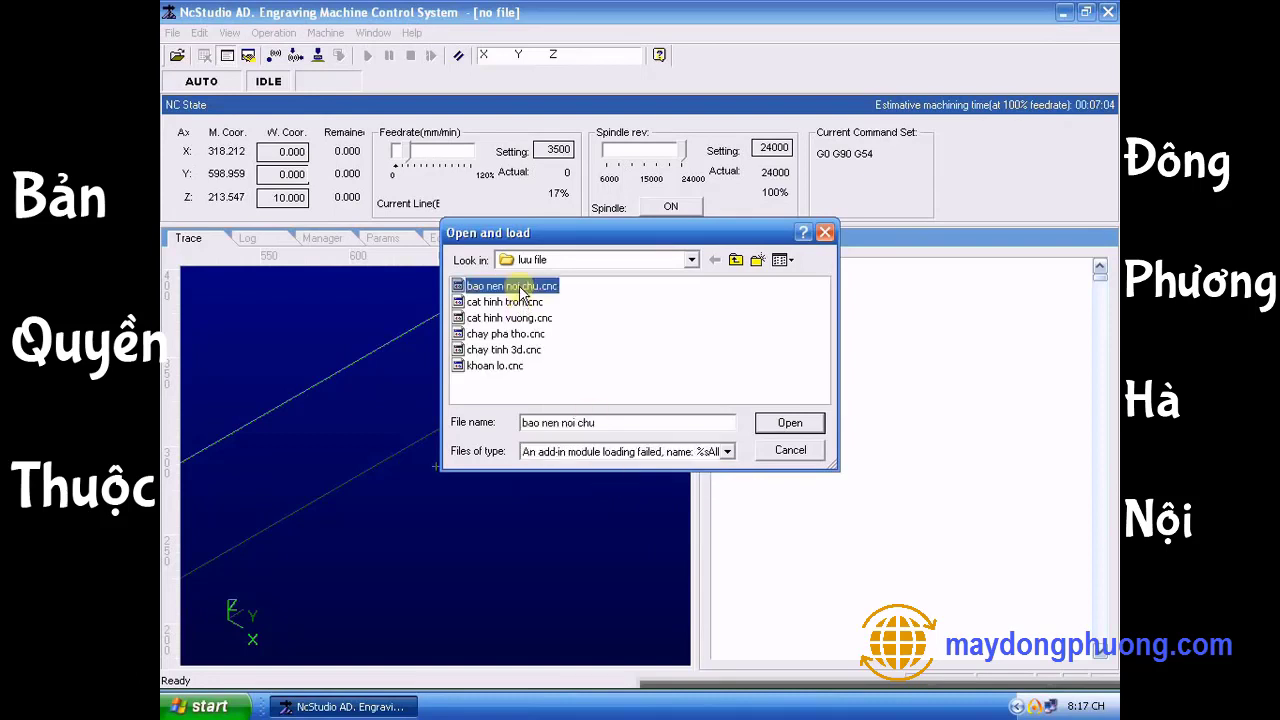
pyautogui.click(790, 423)
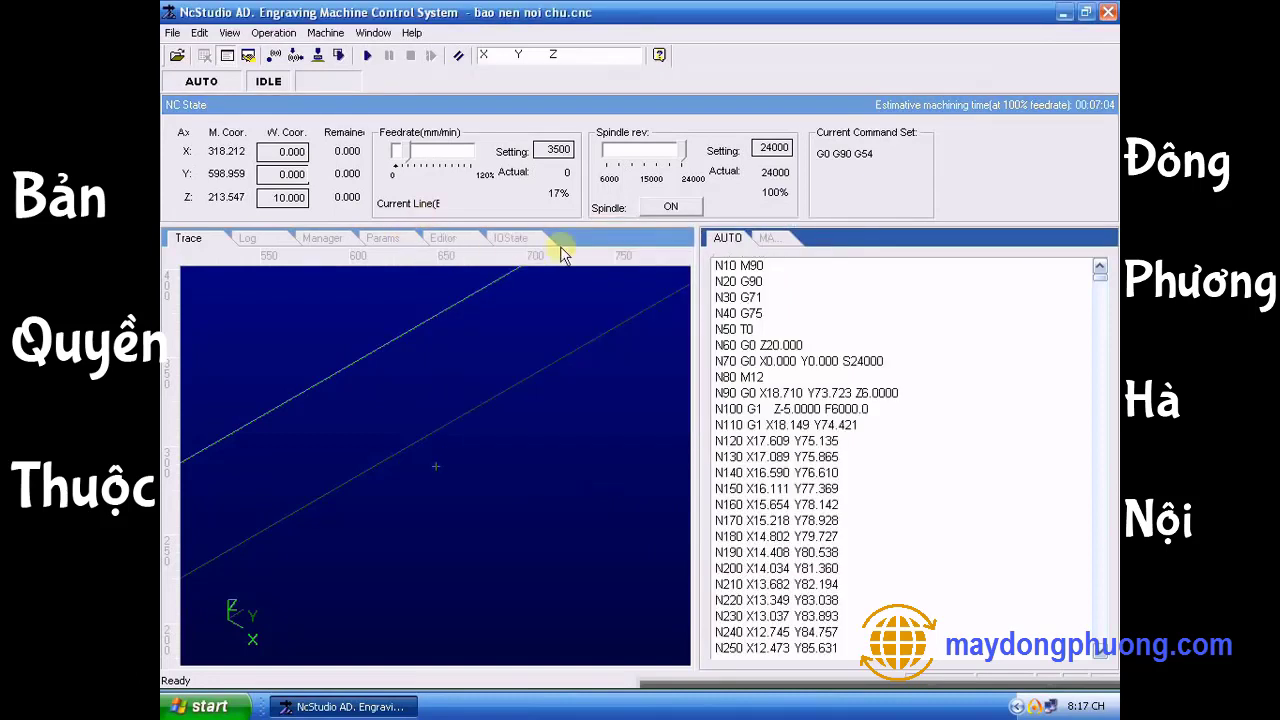
# Look through the reloaded program's code, simulate its toolpath, and leave simulation mode.
pyautogui.scroll(-6, 815, 490)
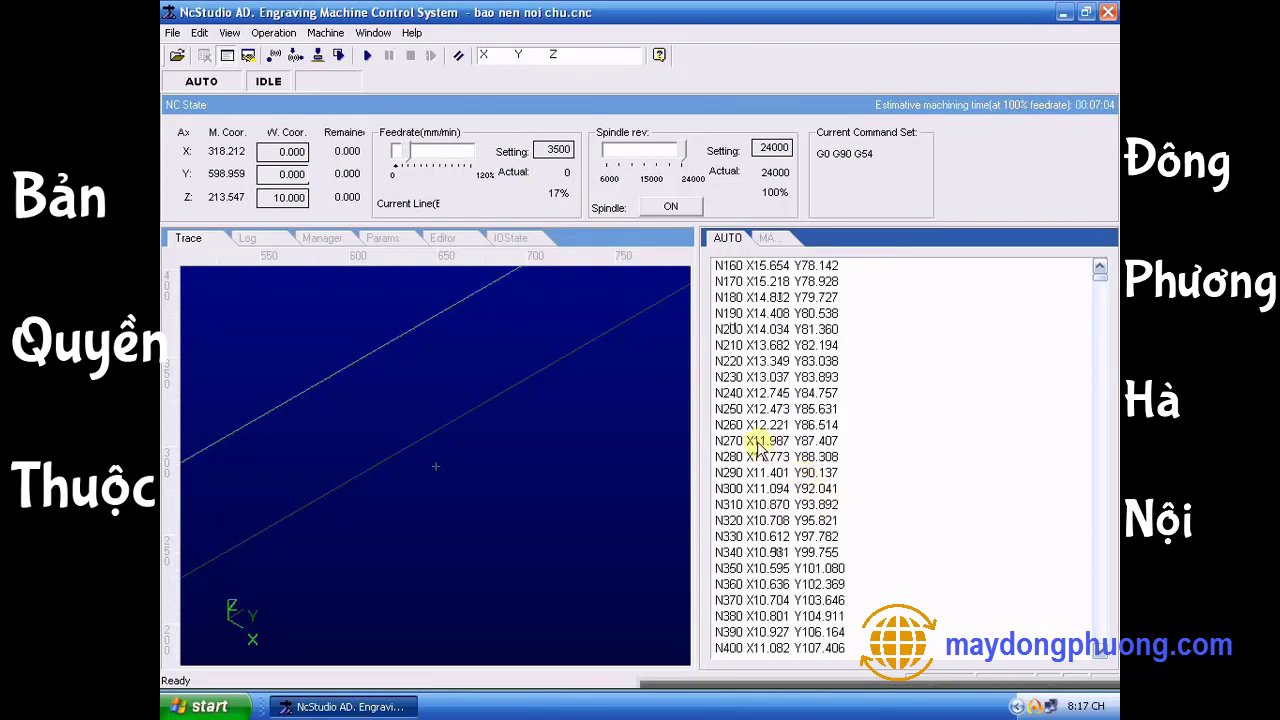
pyautogui.click(339, 56)
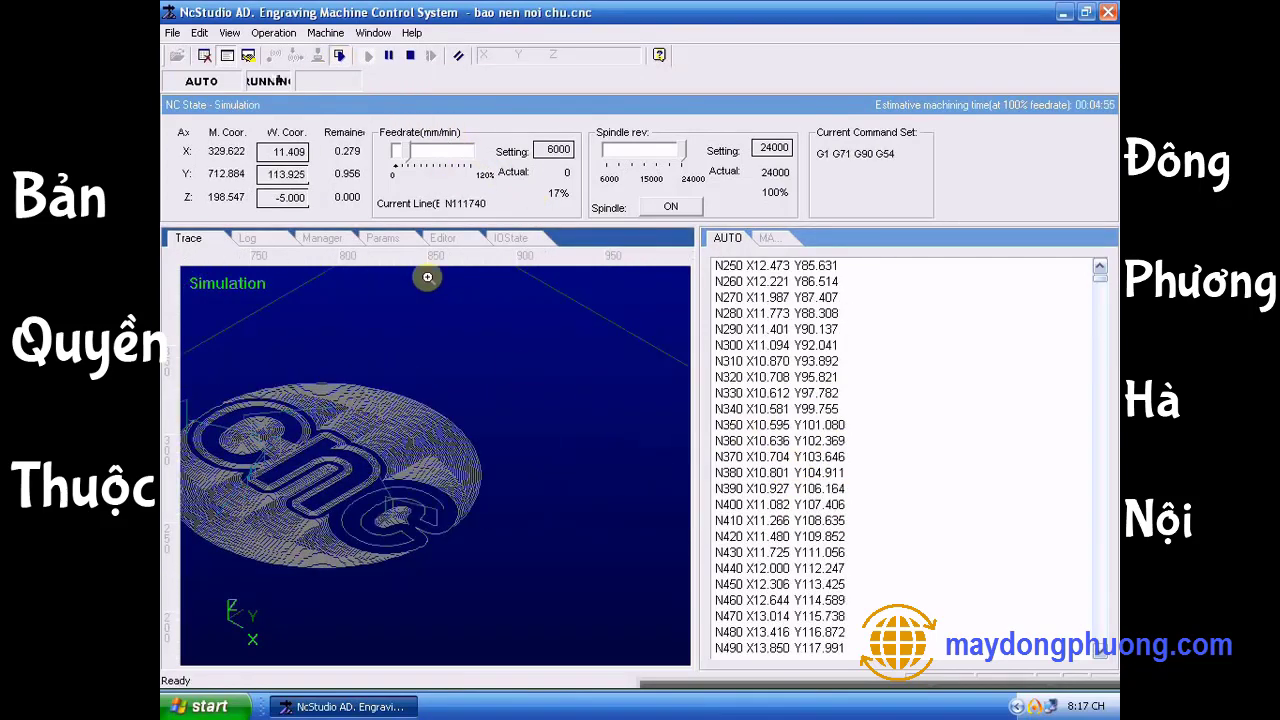
pyautogui.click(339, 56)
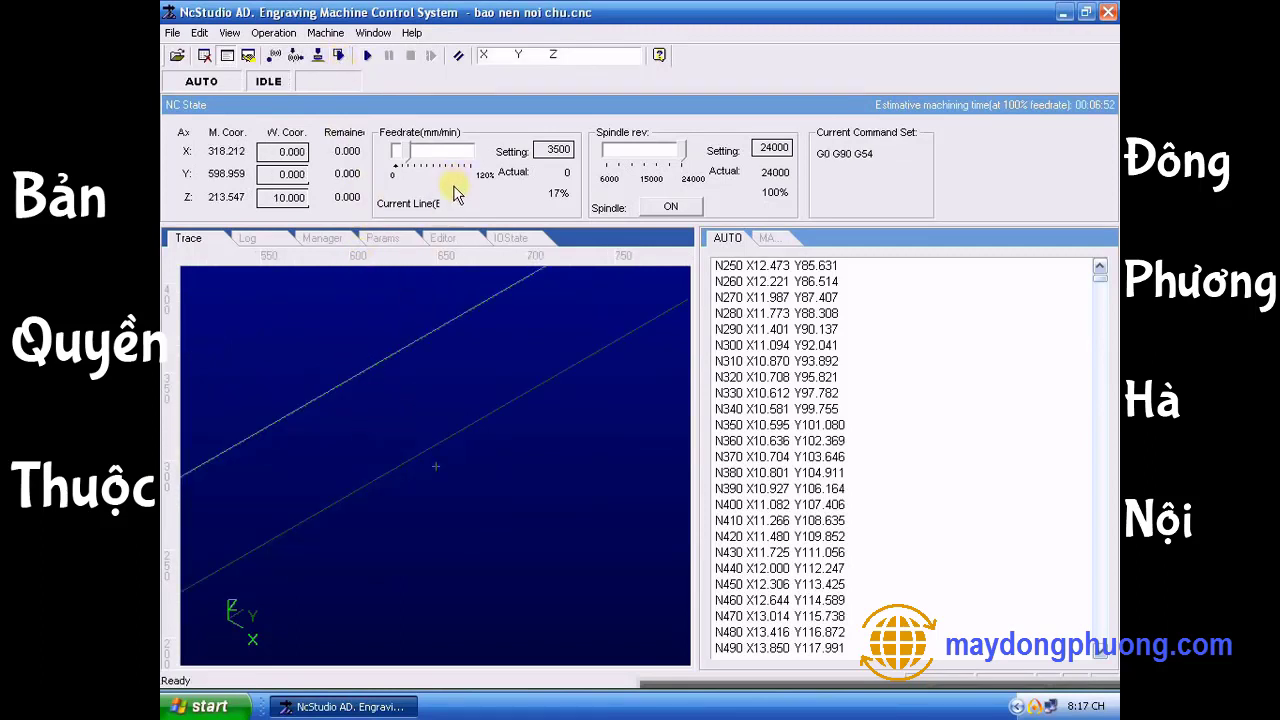
# Raise the feedrate override to 47%.
pyautogui.click(427, 160)
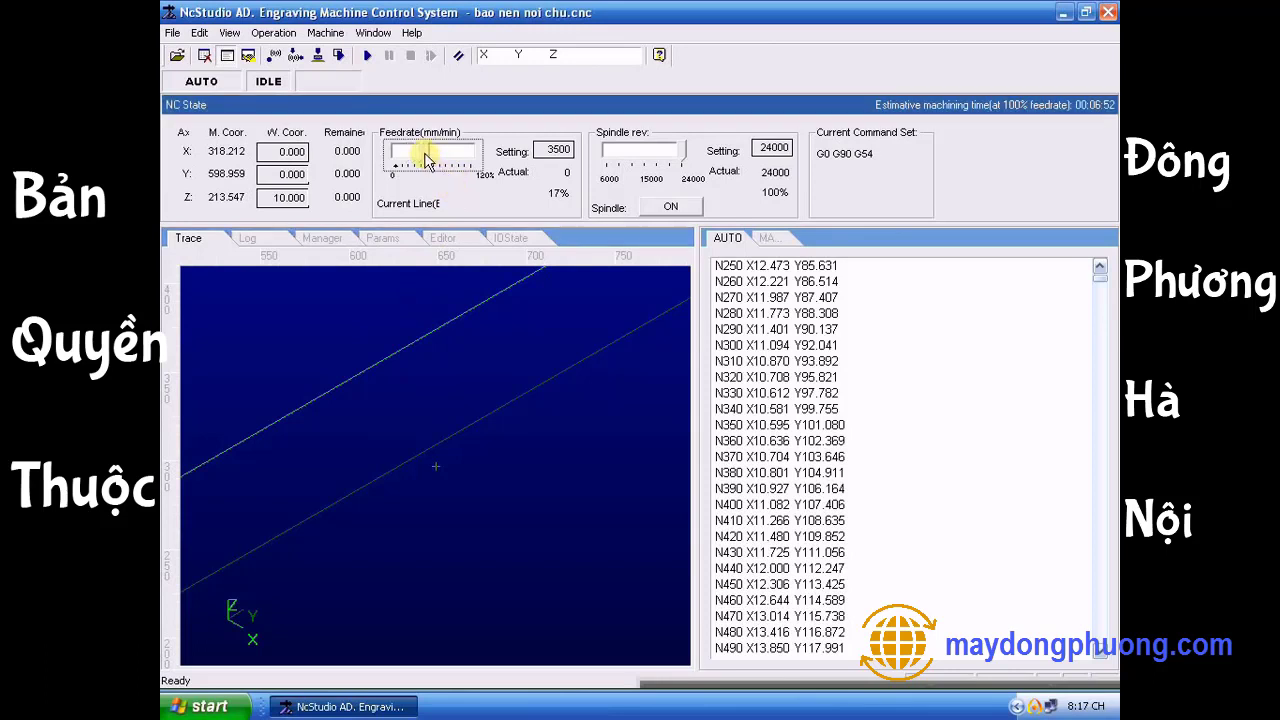
# In the machining parameters, enable the Z-down (tool-dropping) feedrate and set it to 1500 mm/min.
pyautogui.click(384, 238)
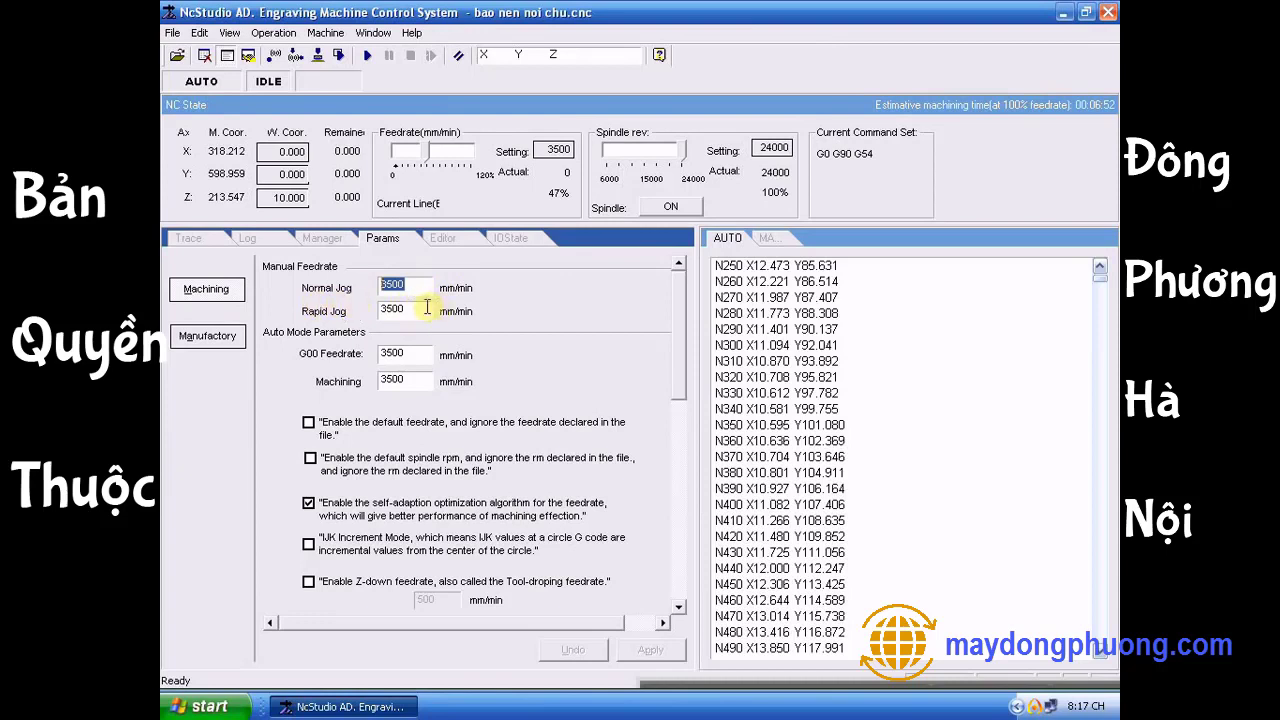
pyautogui.press('Tab')
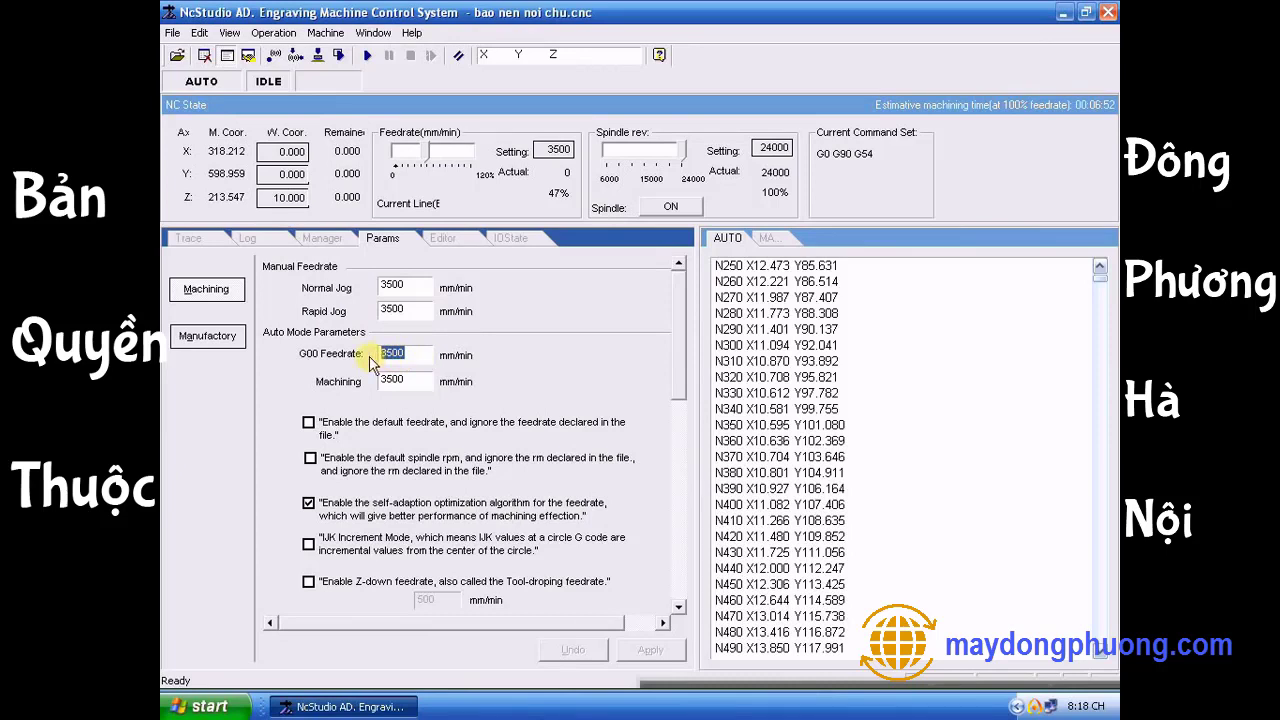
pyautogui.press('Tab')
pyautogui.scroll(-1, 537, 385)
pyautogui.scroll(-3, 537, 385)
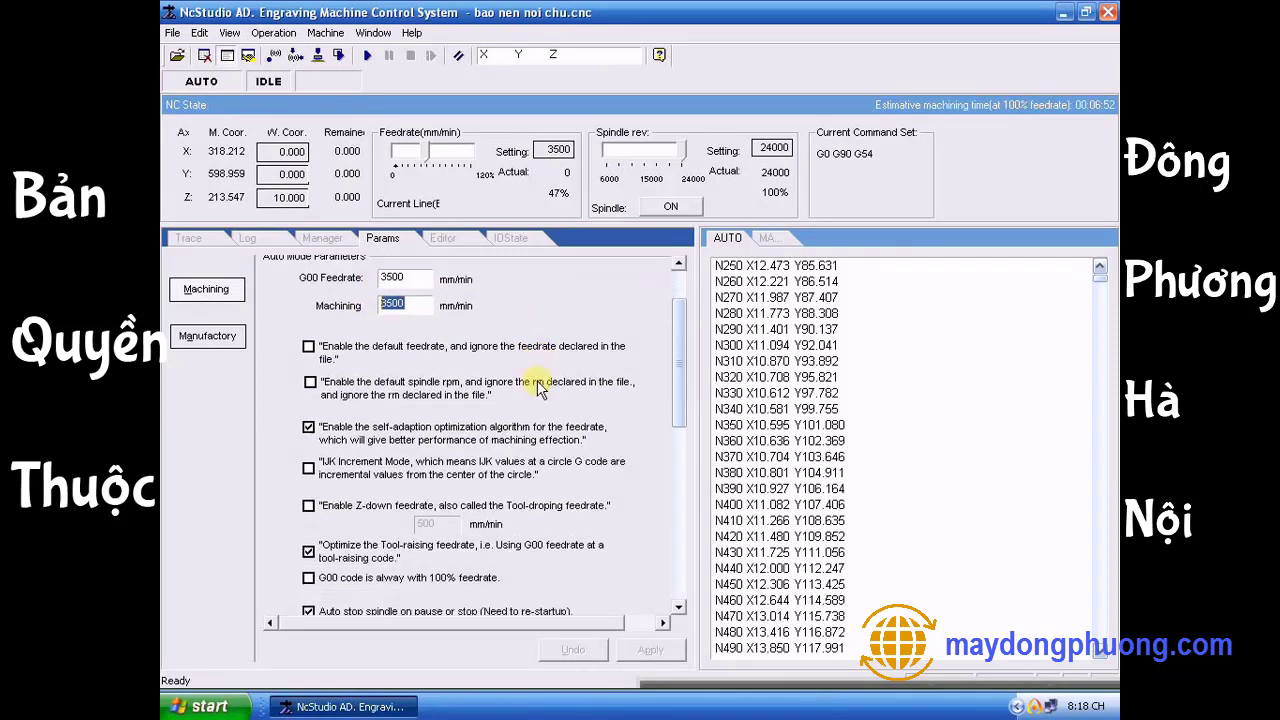
pyautogui.scroll(-1, 379, 403)
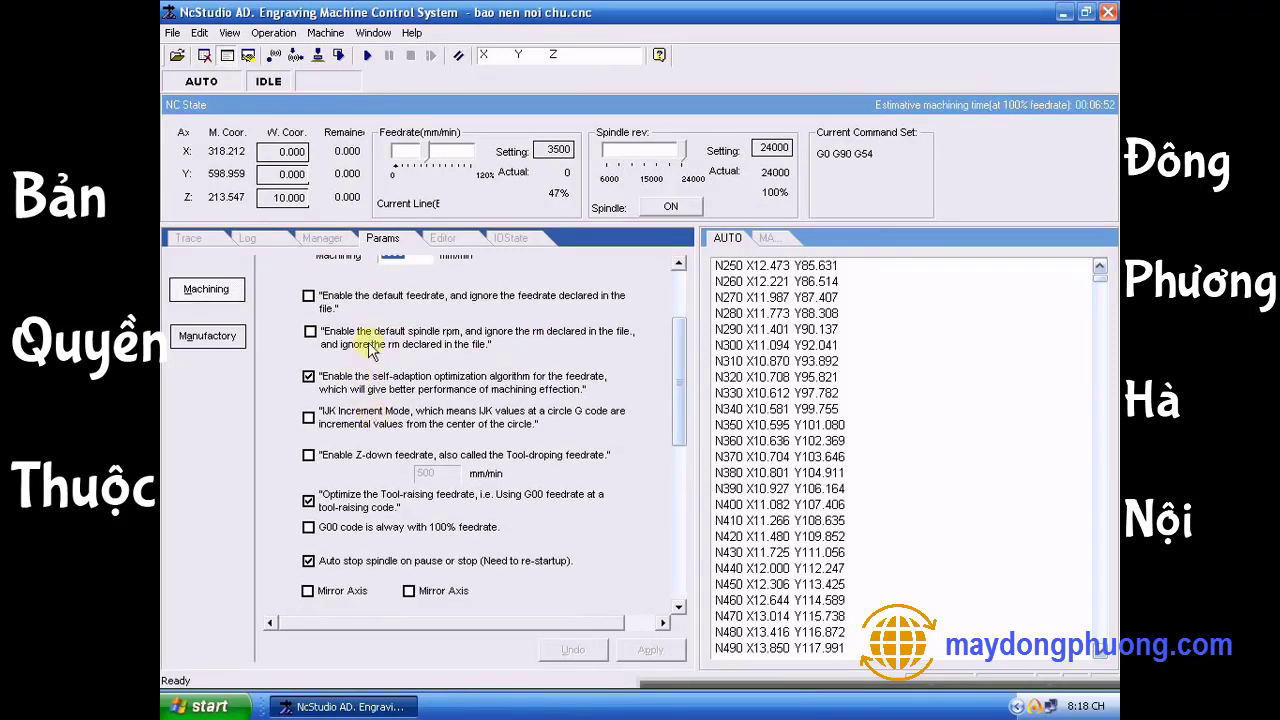
pyautogui.scroll(-1, 365, 335)
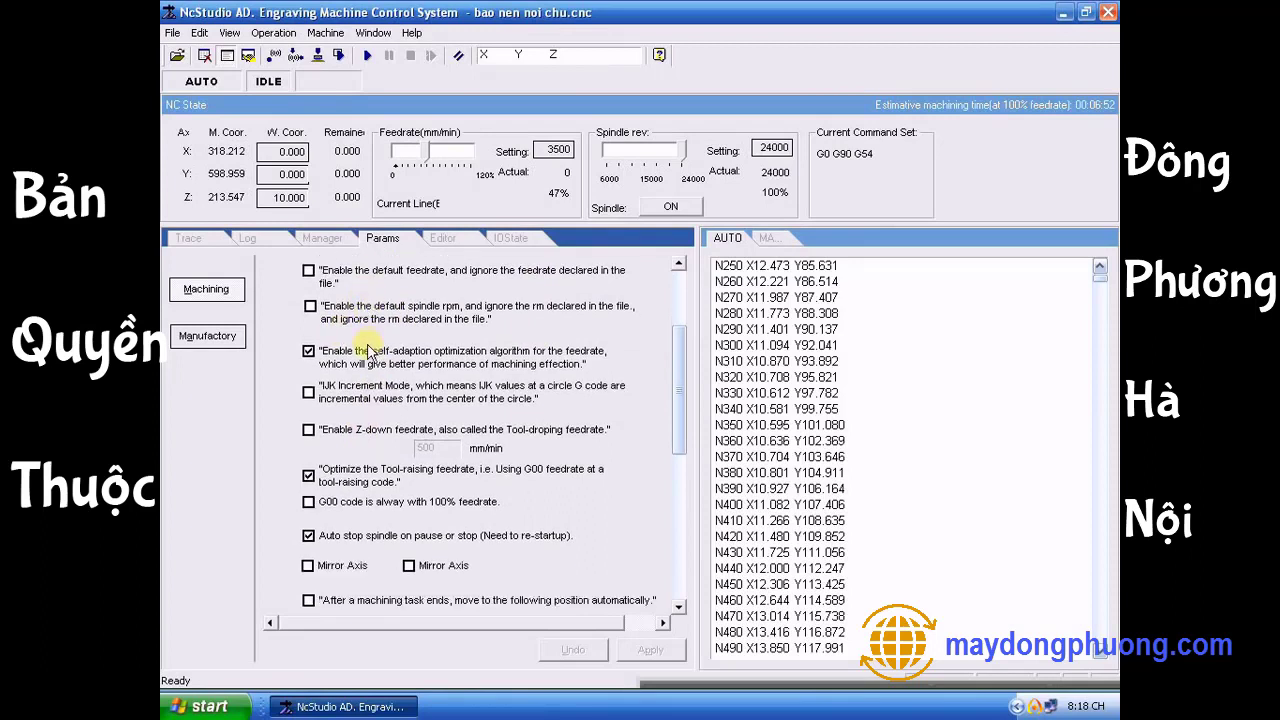
pyautogui.click(308, 430)
pyautogui.scroll(-1, 440, 445)
pyautogui.moveTo(452, 423); pyautogui.dragTo(392, 443)
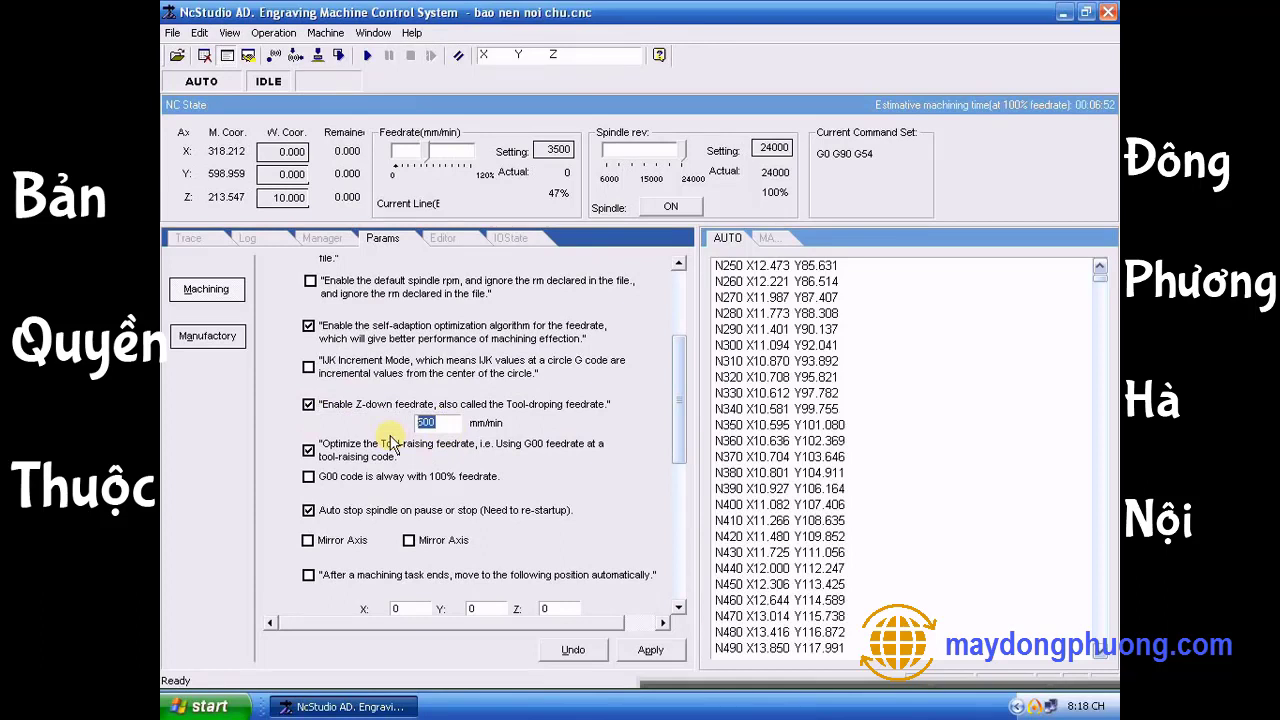
pyautogui.write('1500')
# Make G00 code always run at 100% feedrate, keep automatic spindle stop on pause enabled, and apply the machining parameters.
pyautogui.scroll(-1, 485, 488)
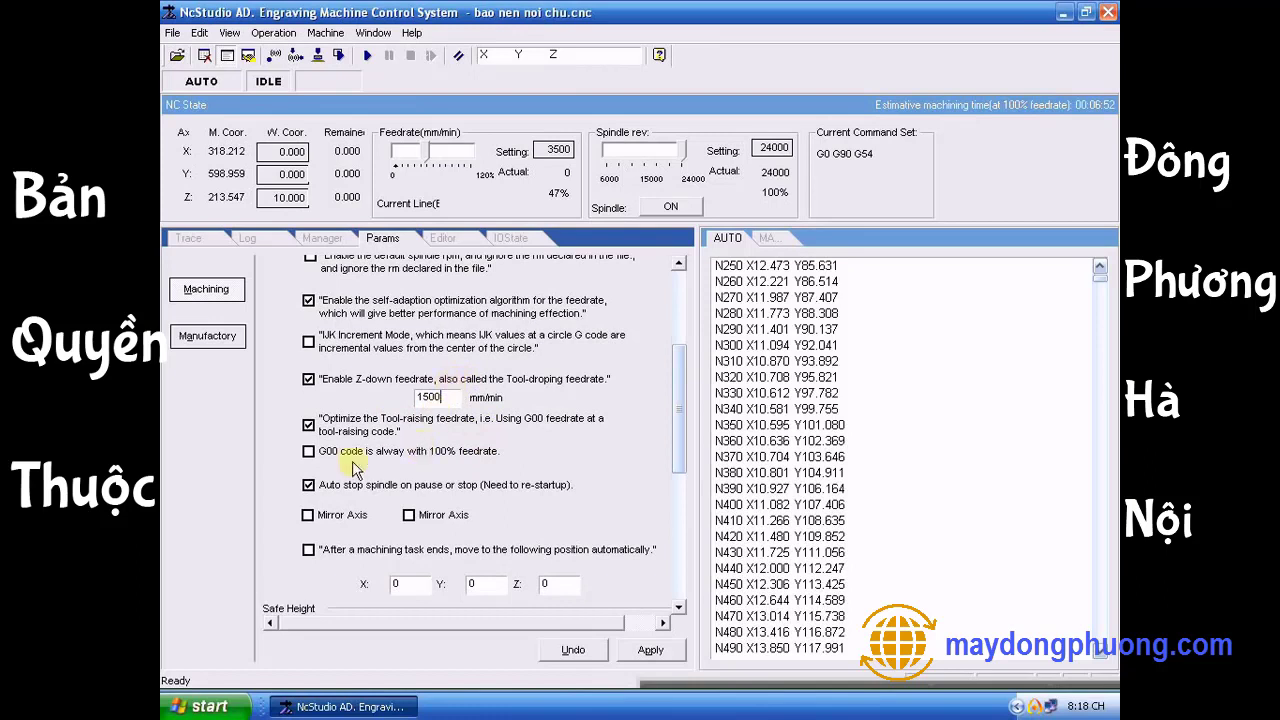
pyautogui.click(309, 451)
pyautogui.scroll(-3, 410, 445)
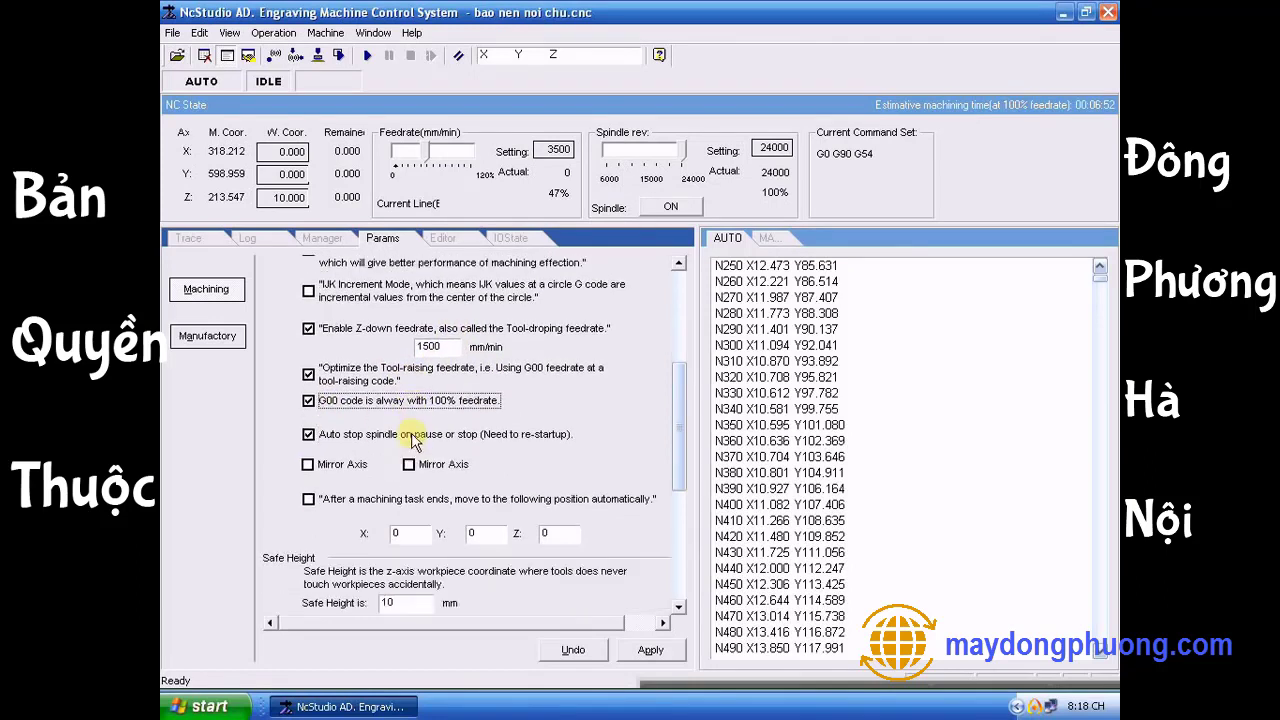
pyautogui.click(308, 408)
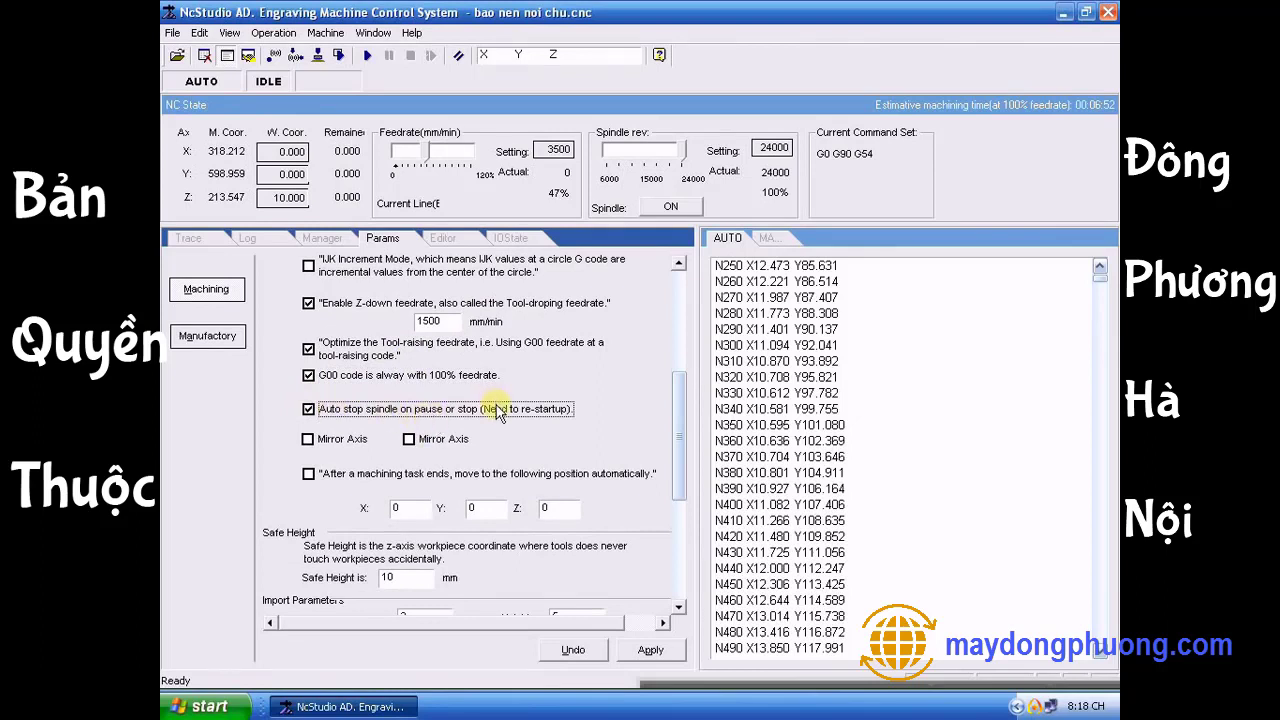
pyautogui.scroll(-4, 478, 430)
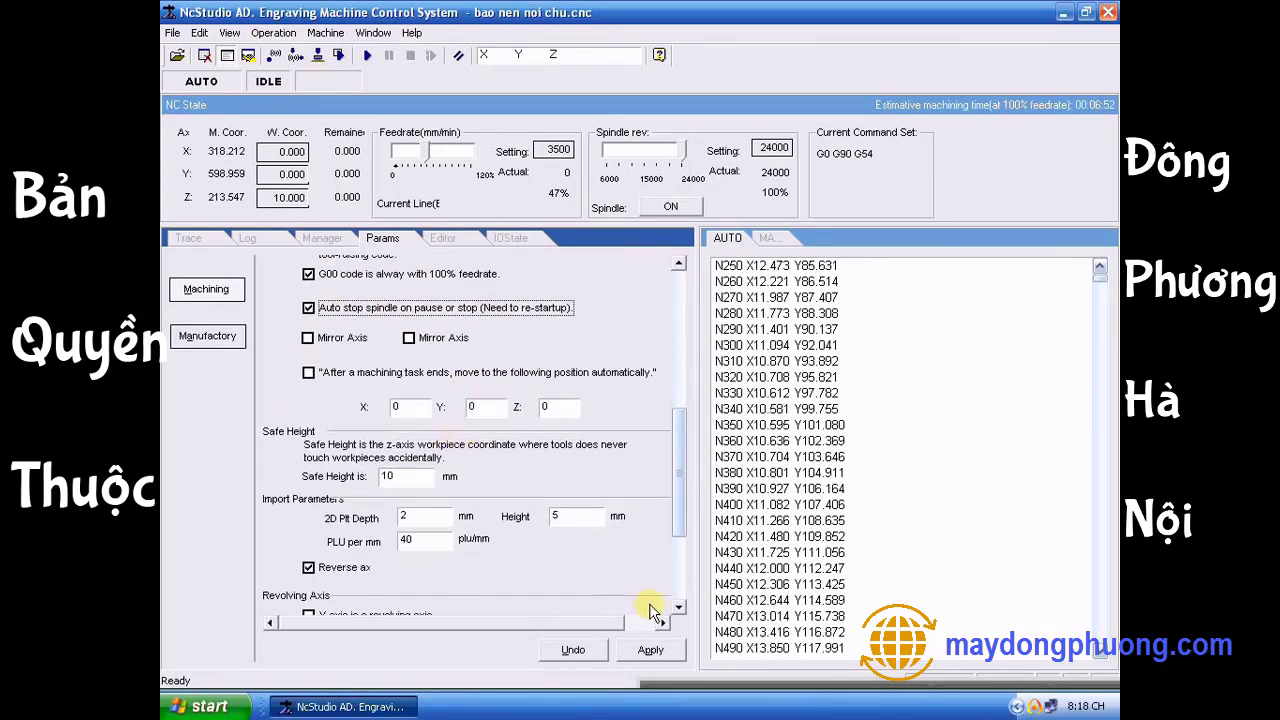
pyautogui.scroll(-1, 645, 640)
pyautogui.click(650, 649)
pyautogui.scroll(-1, 352, 358)
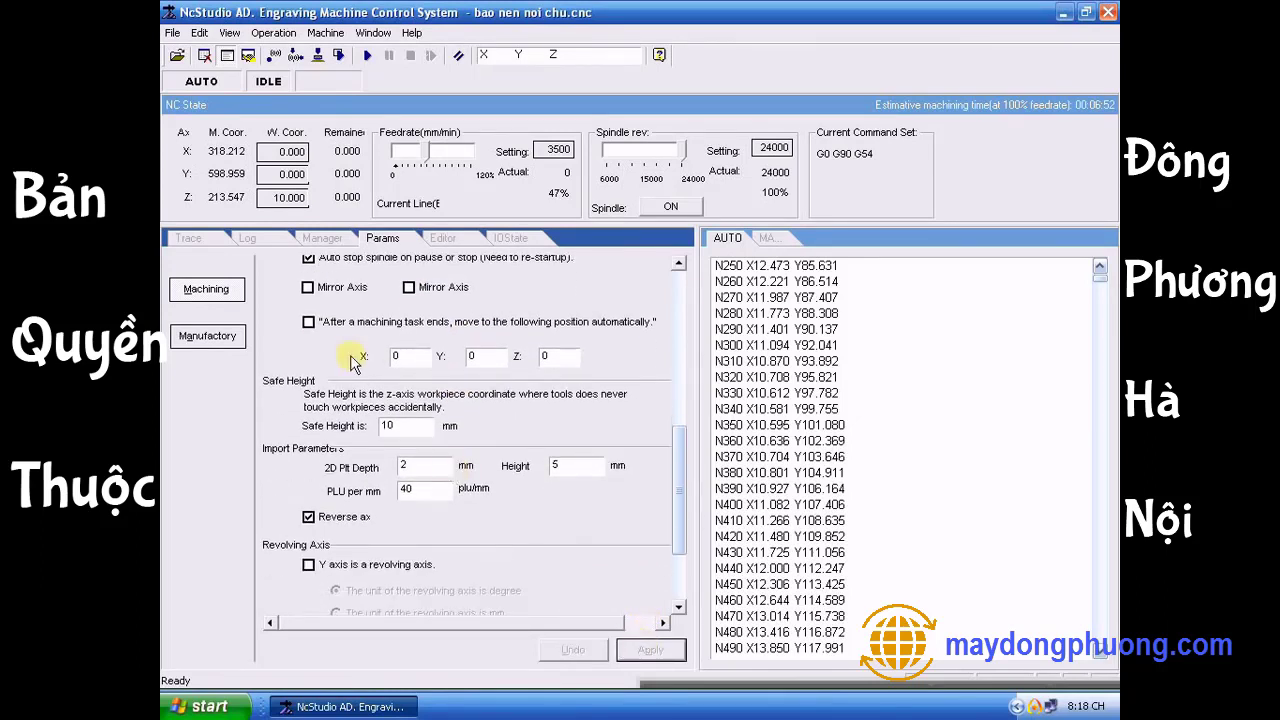
pyautogui.scroll(6, 449, 303)
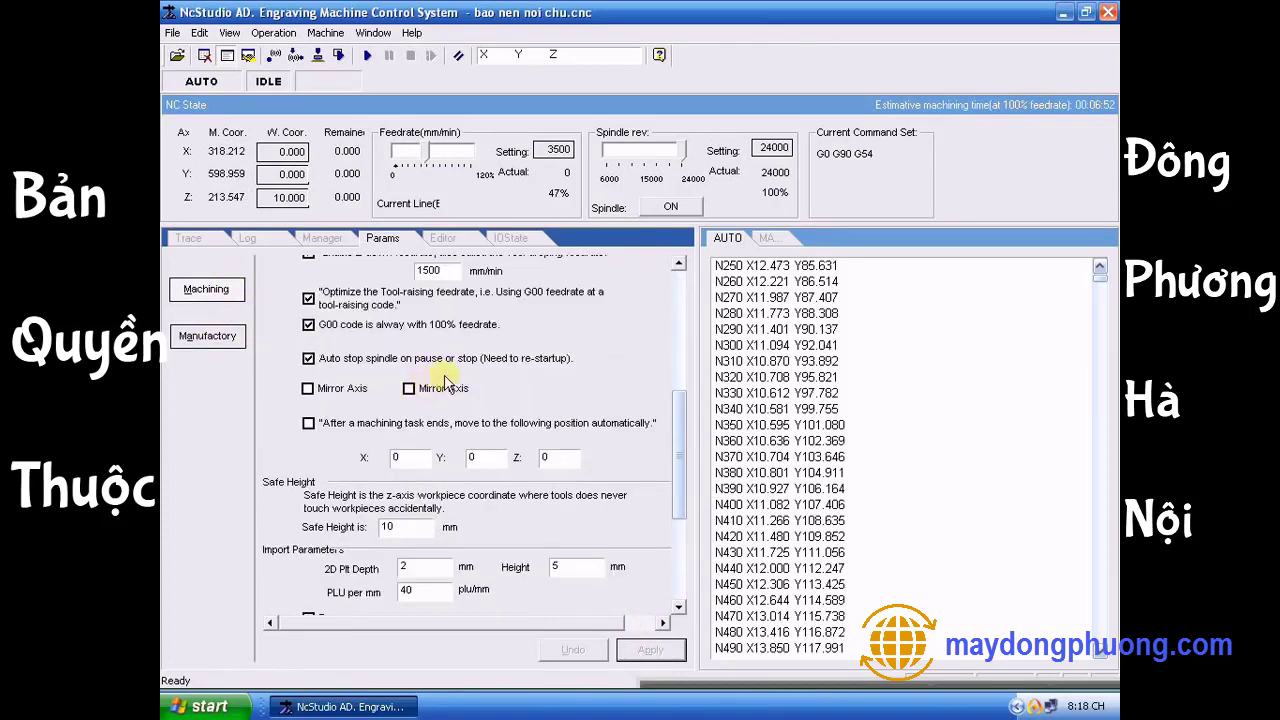
# Open the manufactory parameters by entering the manufactory parameter password.
pyautogui.click(207, 337)
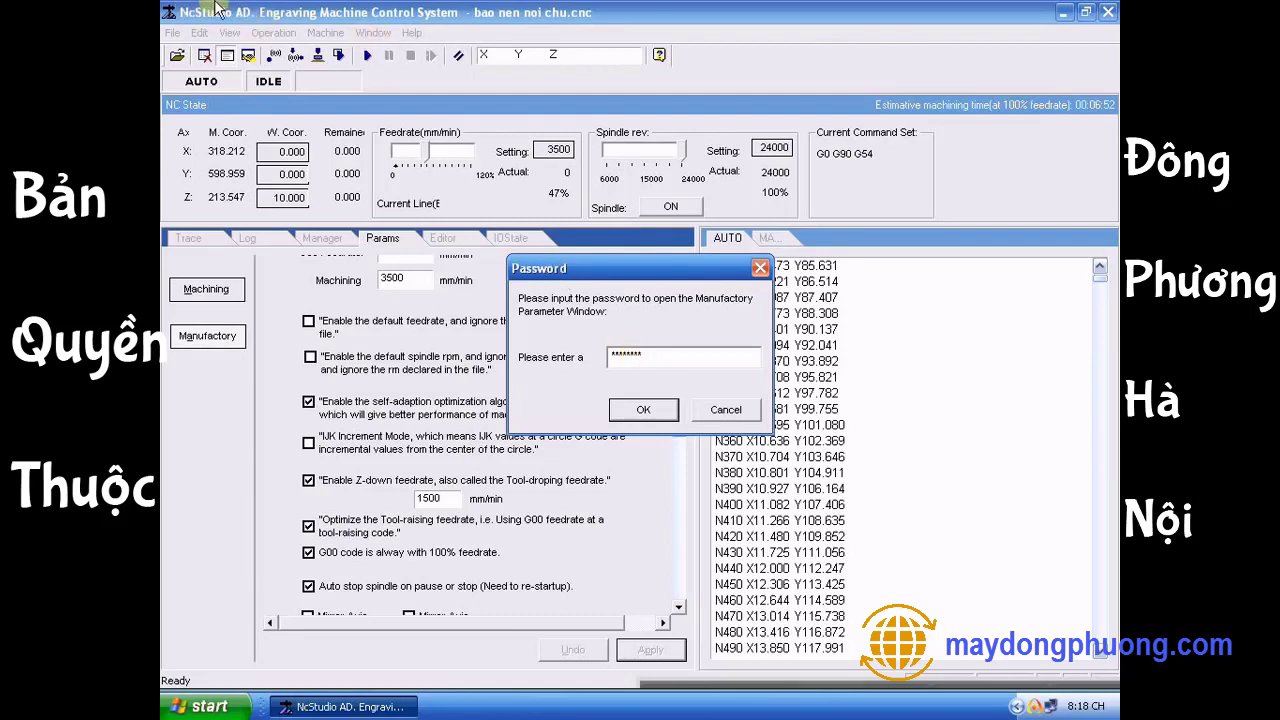
pyautogui.click(648, 410)
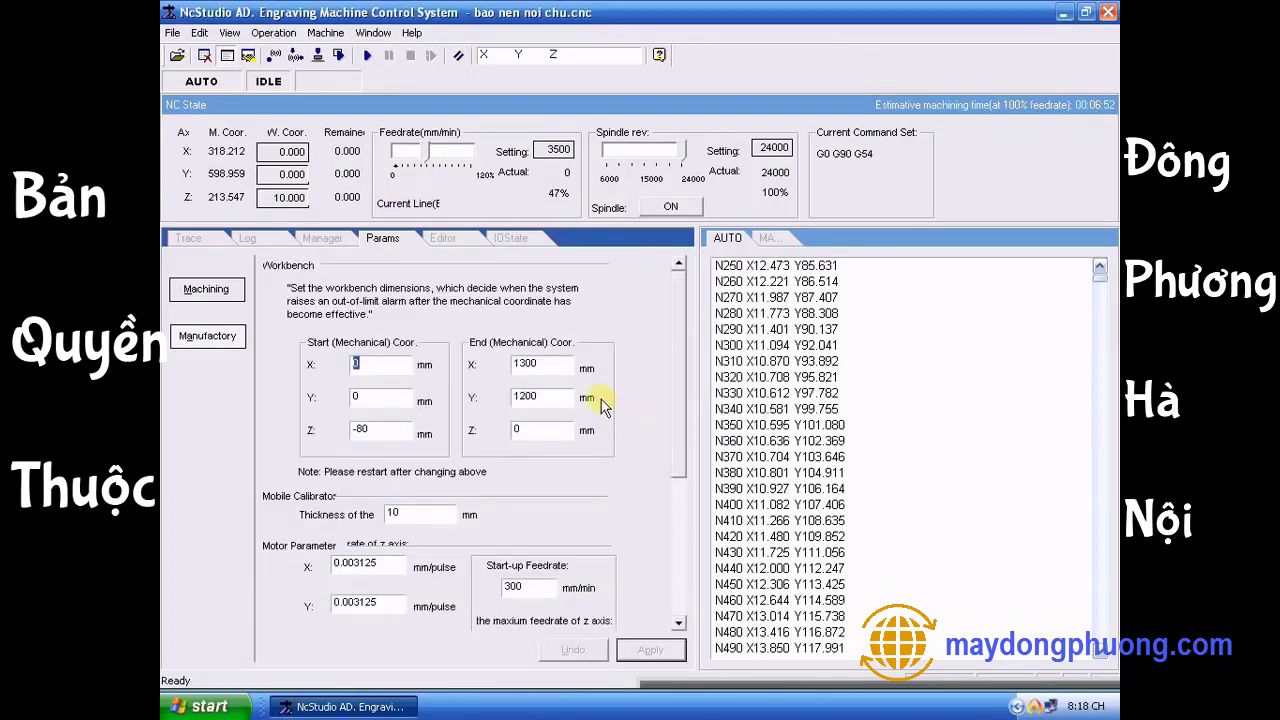
# Examine the workbench limits, the X, Y and Z motor mm/pulse values, and the acceleration and spindle settings.
pyautogui.scroll(-3, 595, 398)
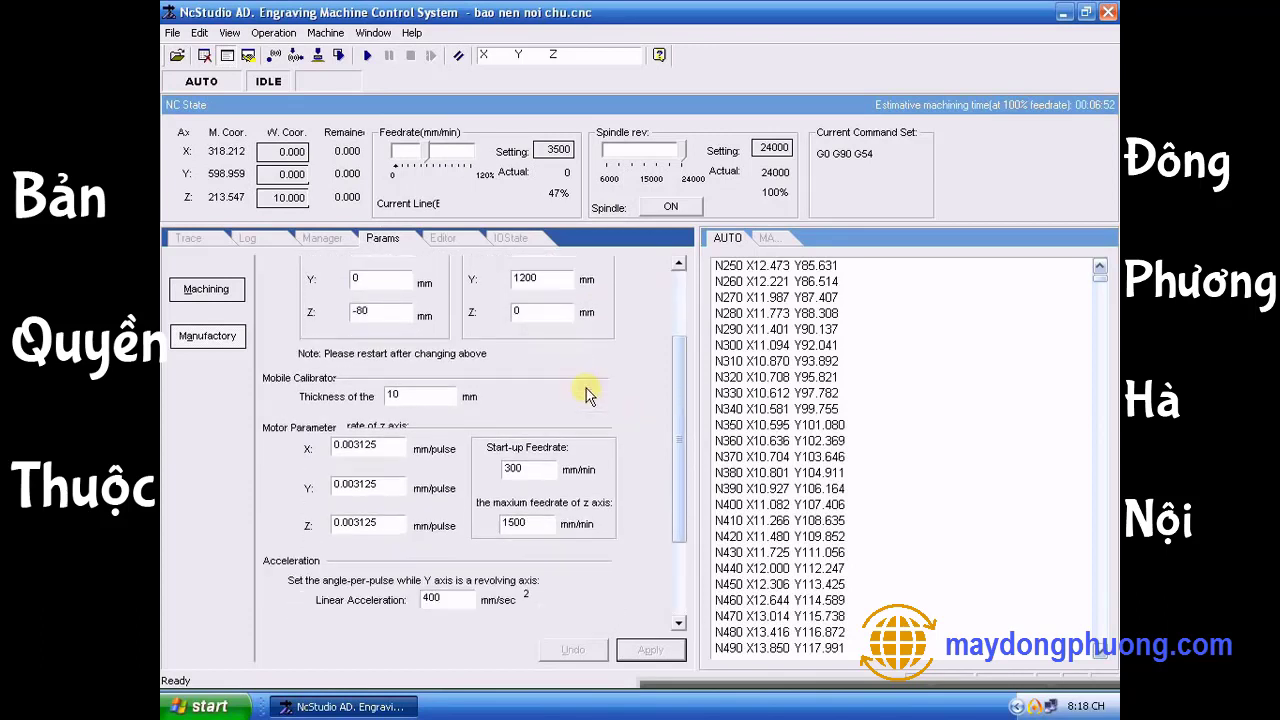
pyautogui.scroll(-1, 562, 372)
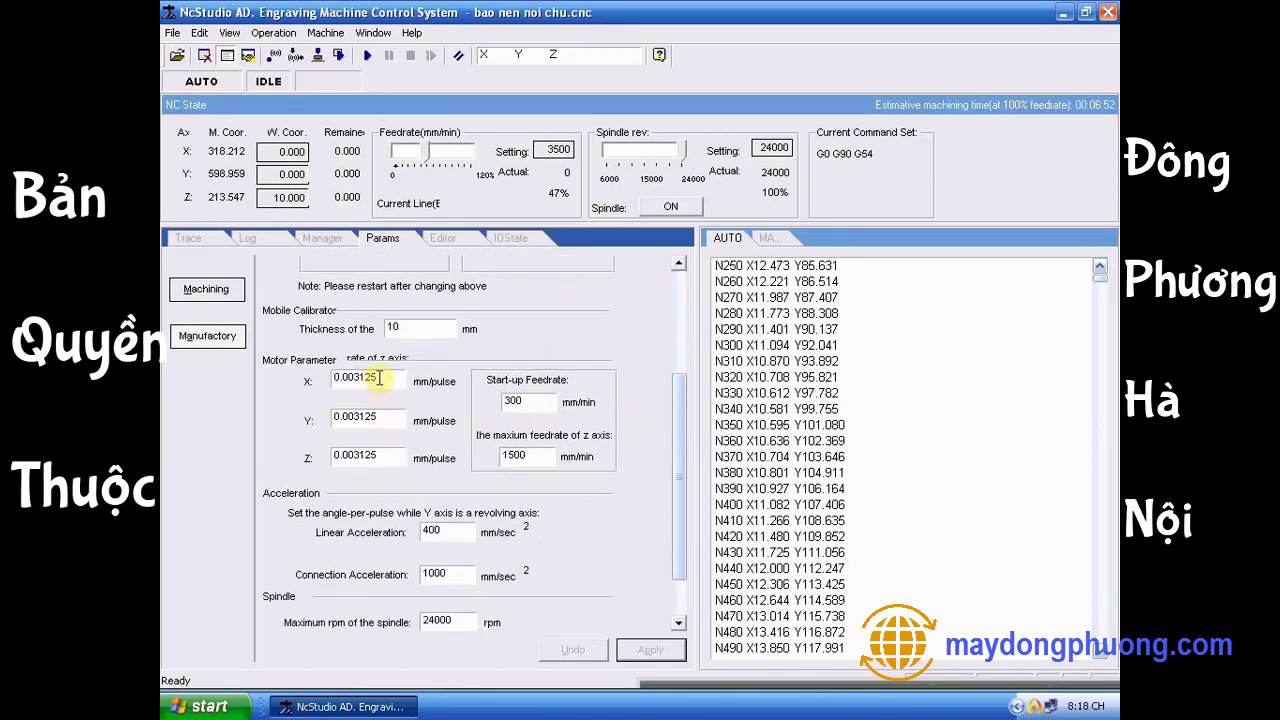
pyautogui.moveTo(378, 377); pyautogui.dragTo(282, 385)
pyautogui.moveTo(366, 420); pyautogui.dragTo(300, 423)
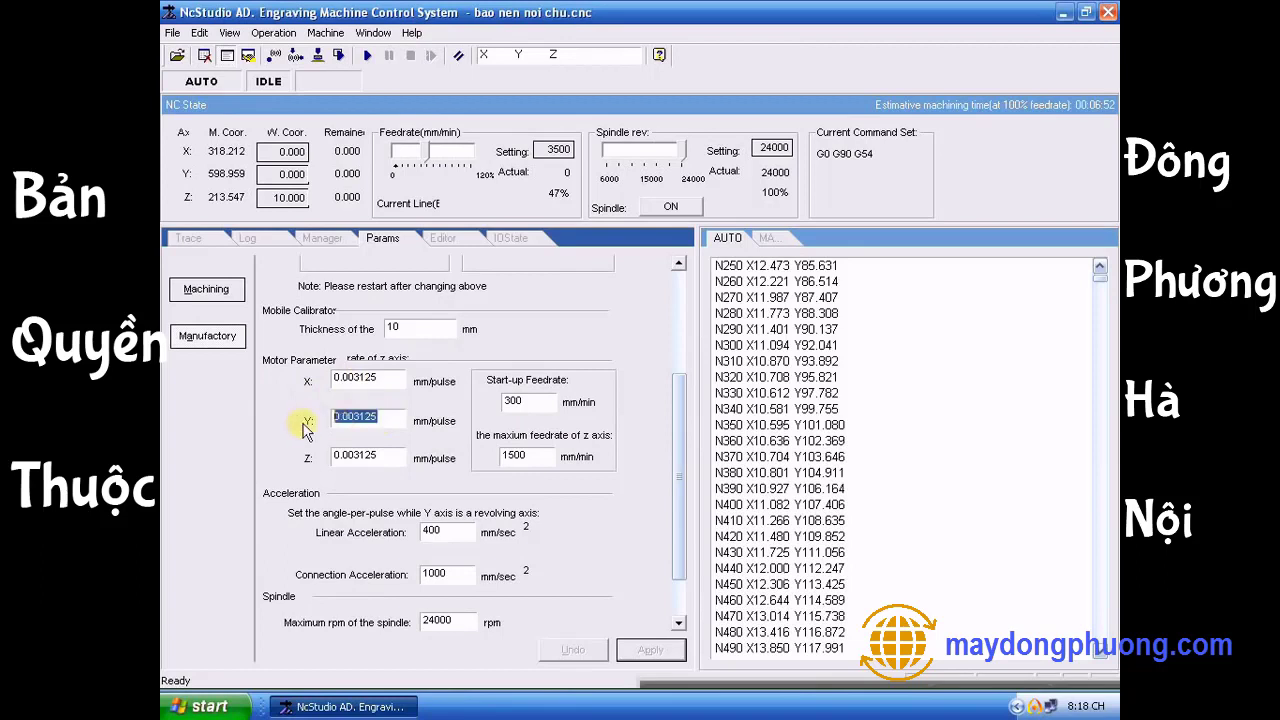
pyautogui.moveTo(380, 456); pyautogui.dragTo(302, 458)
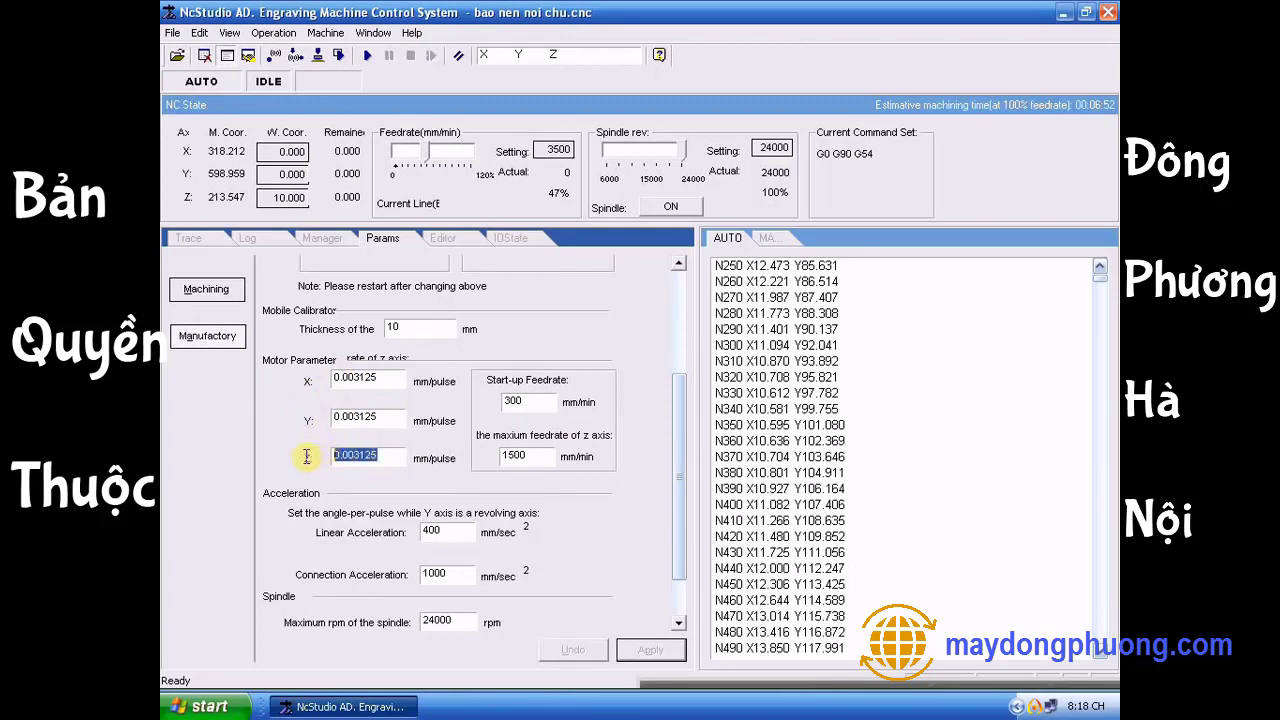
pyautogui.moveTo(381, 416); pyautogui.dragTo(319, 415)
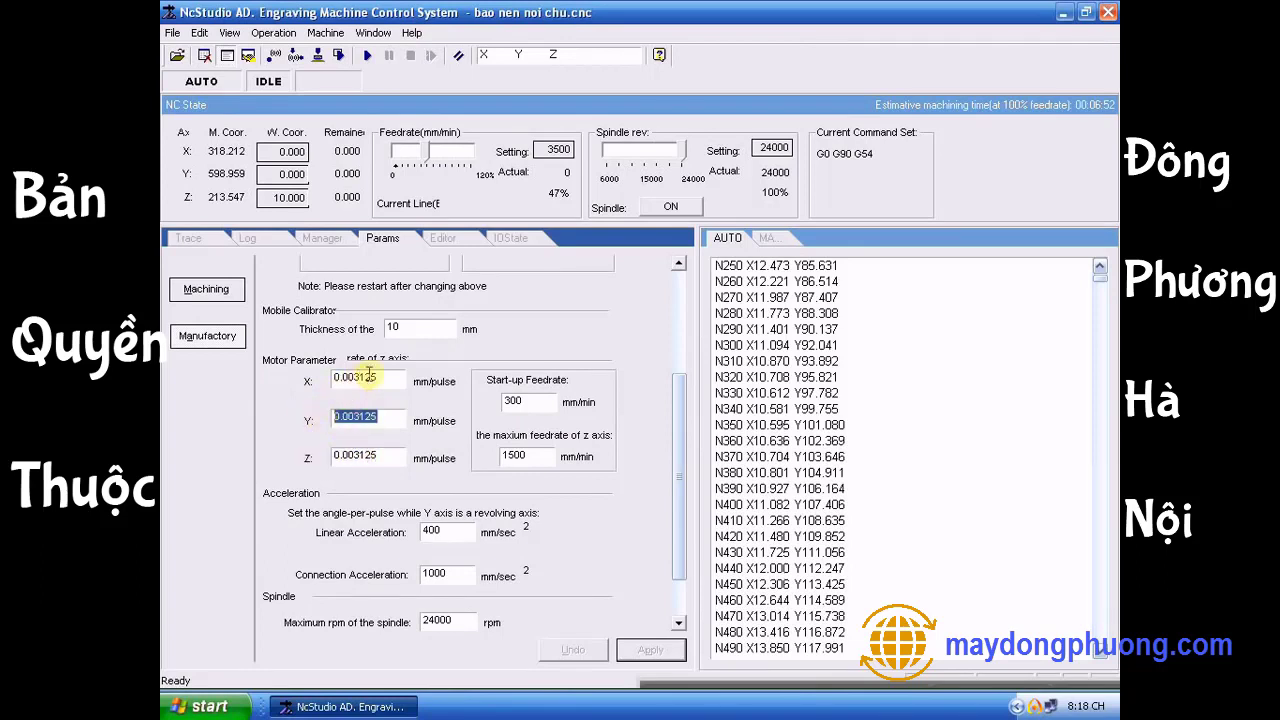
pyautogui.moveTo(405, 377); pyautogui.dragTo(270, 391)
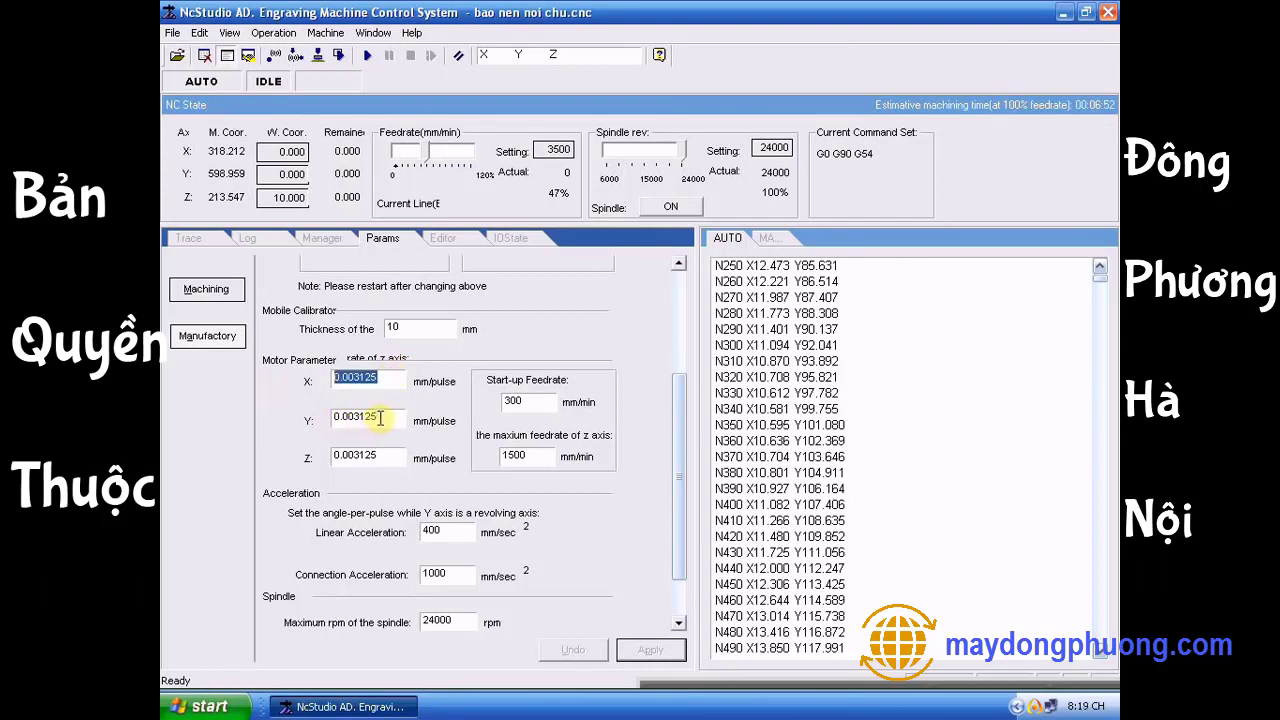
pyautogui.moveTo(380, 418); pyautogui.dragTo(338, 420)
pyautogui.scroll(-4, 395, 430)
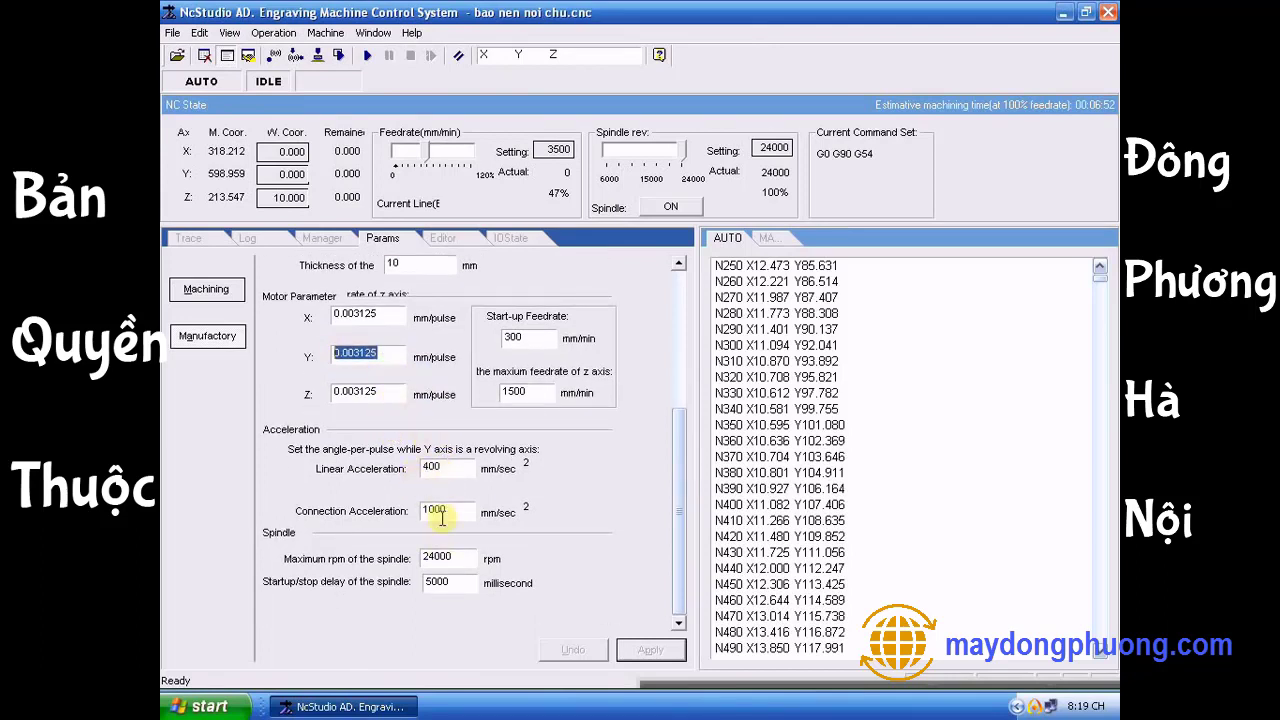
# Set the spindle's startup/stop delay to 8000 milliseconds, apply it, and return to the machining parameters.
pyautogui.click(428, 581)
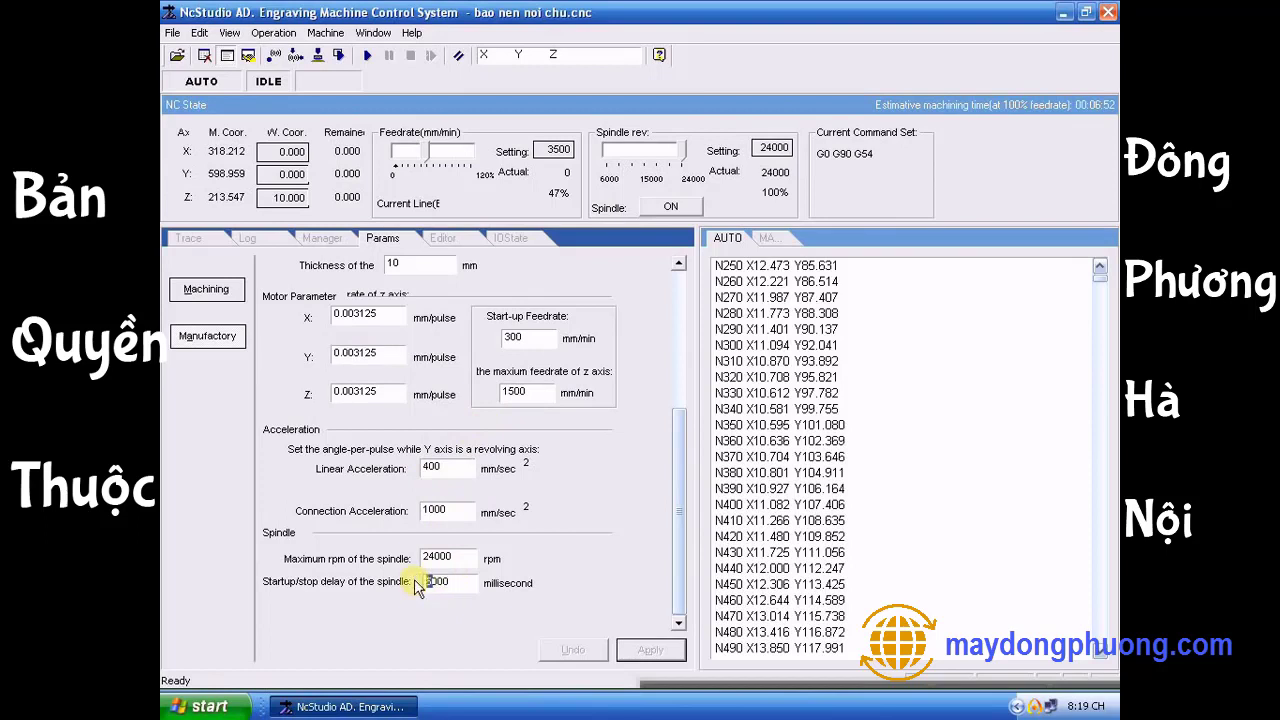
pyautogui.moveTo(420, 586)
pyautogui.mouseDown()
pyautogui.moveTo(436, 586)
pyautogui.moveTo(422, 584)
pyautogui.mouseUp()
pyautogui.write('800')
pyautogui.click(640, 647)
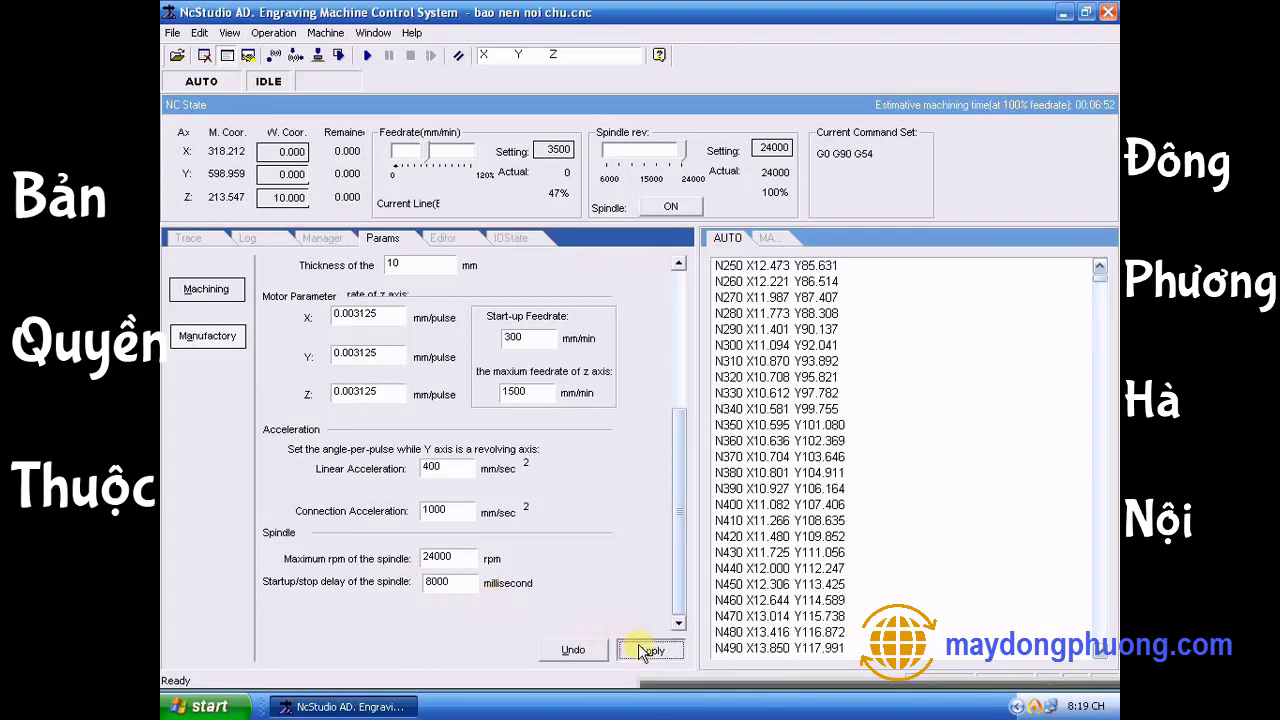
pyautogui.click(206, 290)
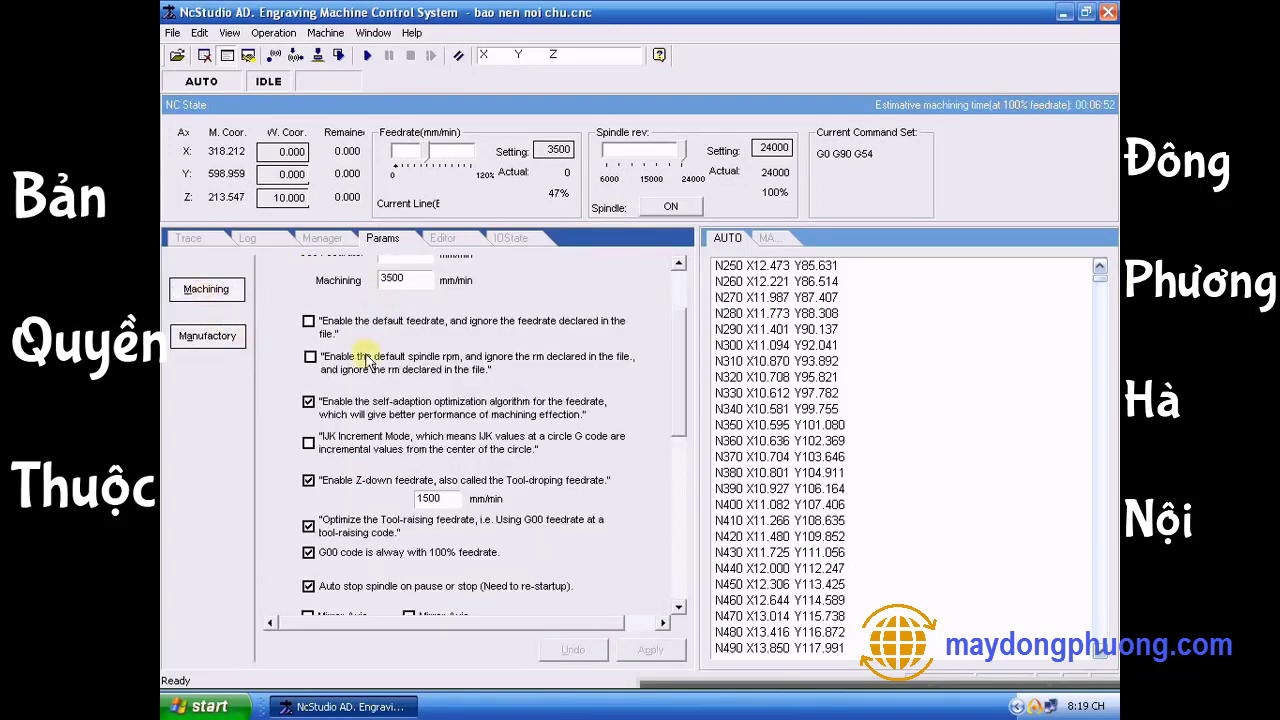
# Start machining the loaded program with the toolpath trace shown, and raise the feedrate override to 67%.
pyautogui.scroll(2, 360, 360)
pyautogui.click(188, 238)
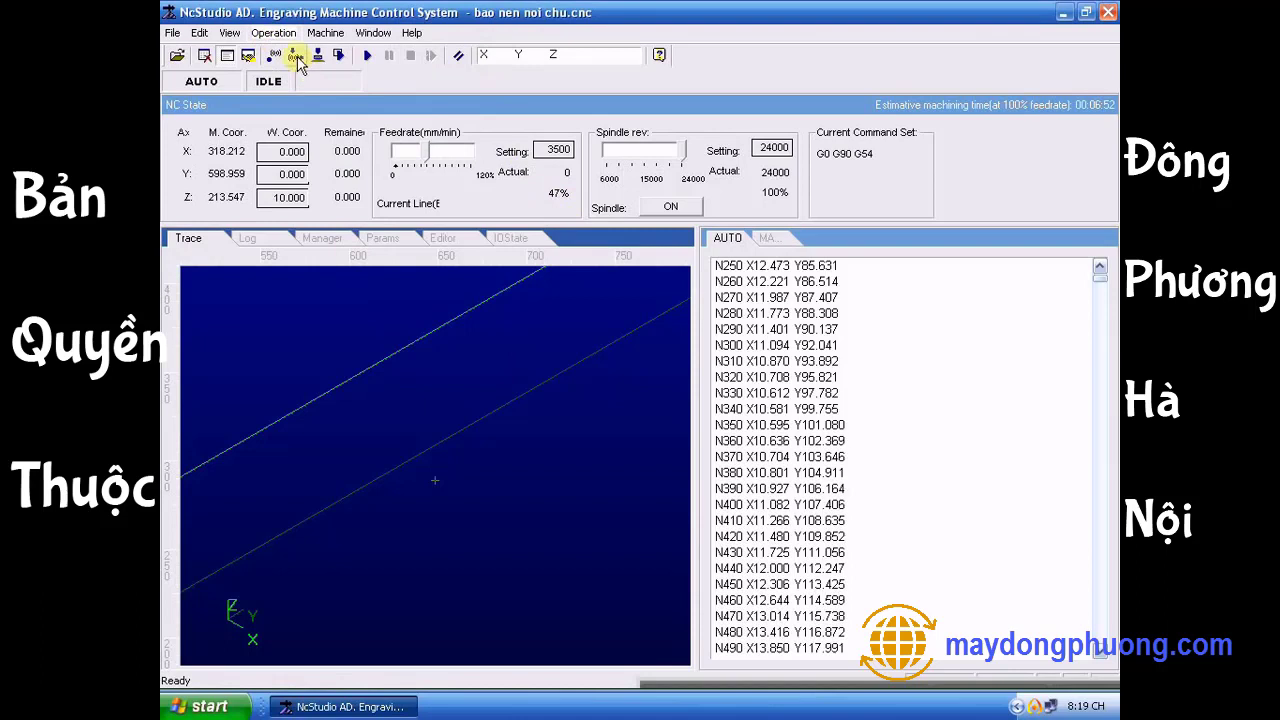
pyautogui.click(367, 55)
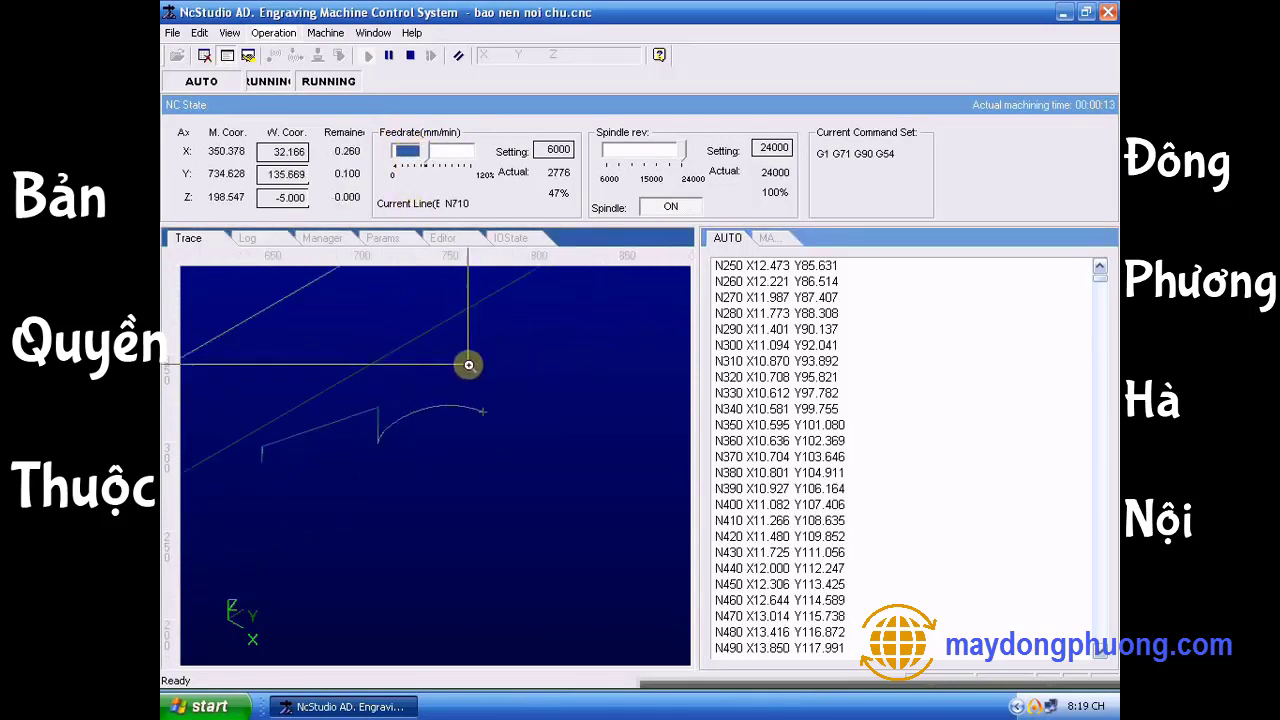
pyautogui.click(447, 158)
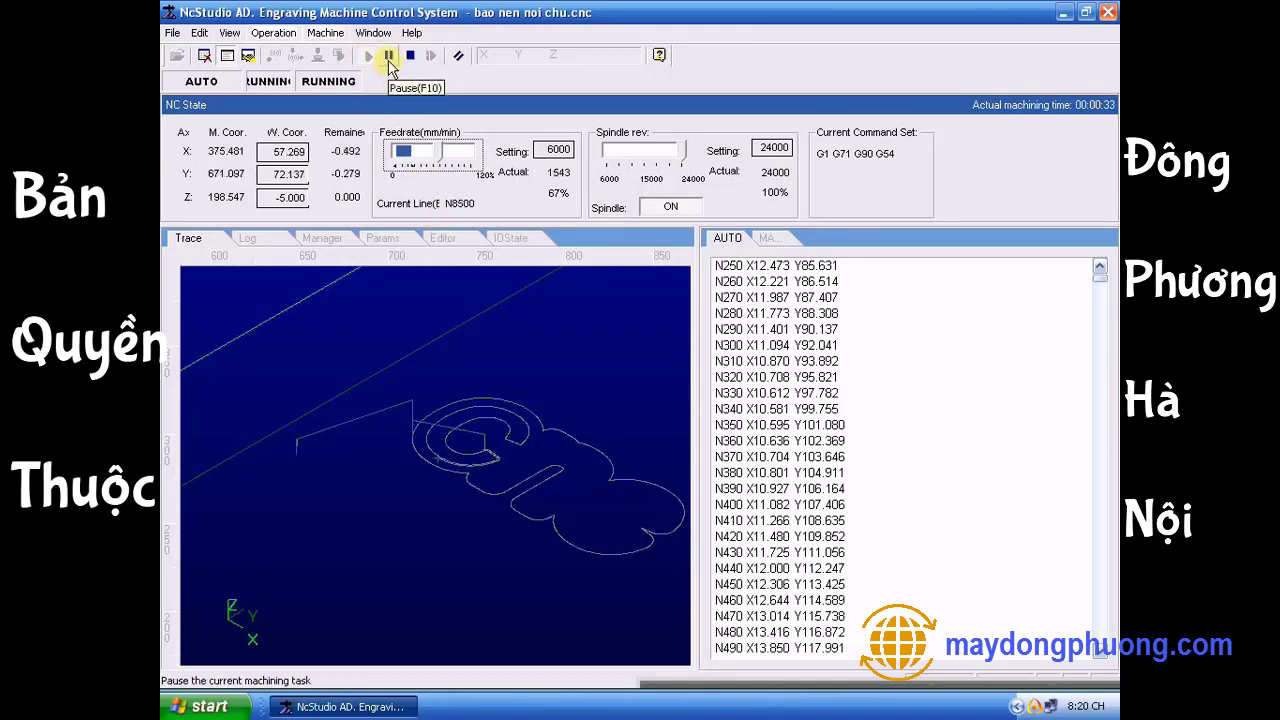
# Pause the machining, lower the Z axis by 1 mm in 0.50 mm jiggle steps, and continue the job.
pyautogui.click(389, 58)
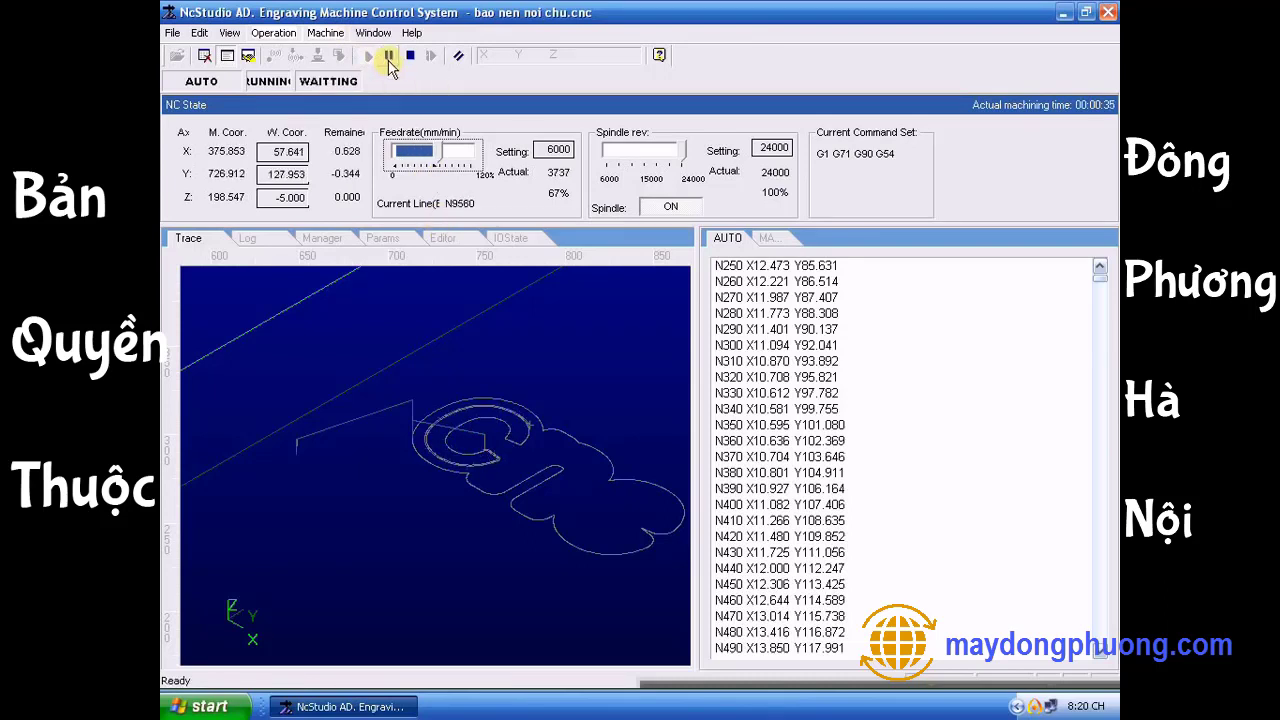
pyautogui.click(274, 33)
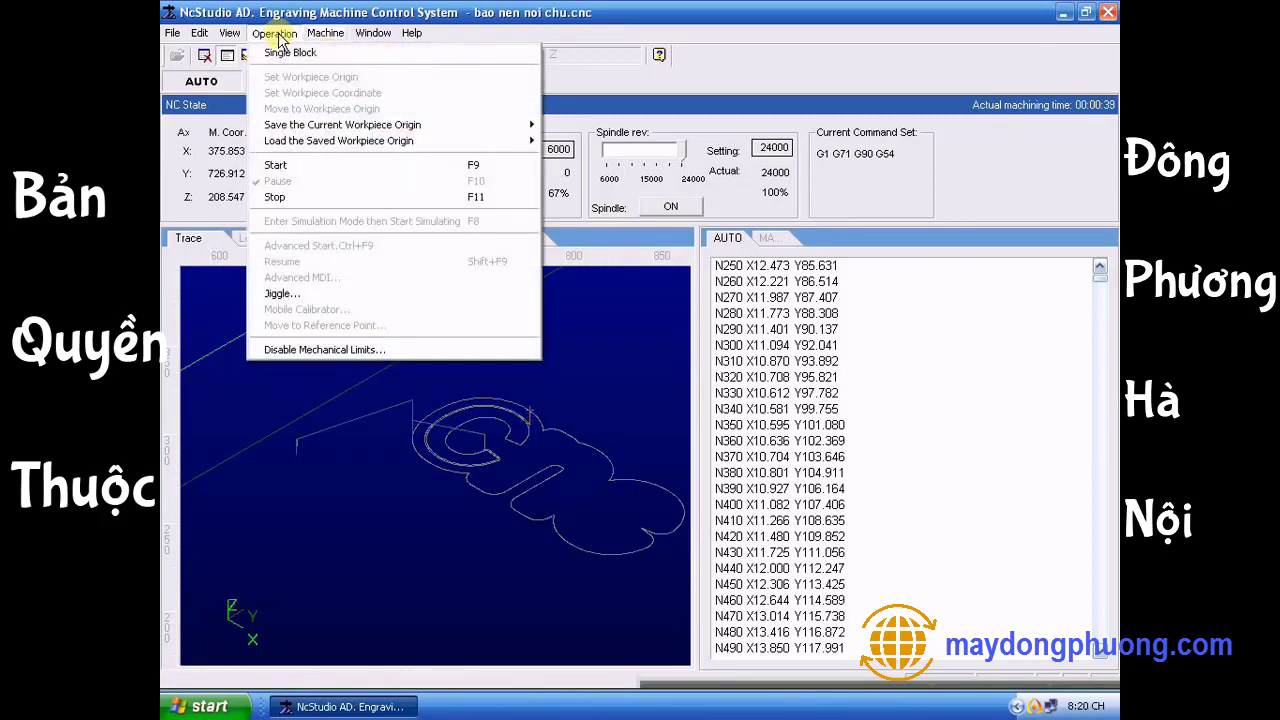
pyautogui.click(337, 291)
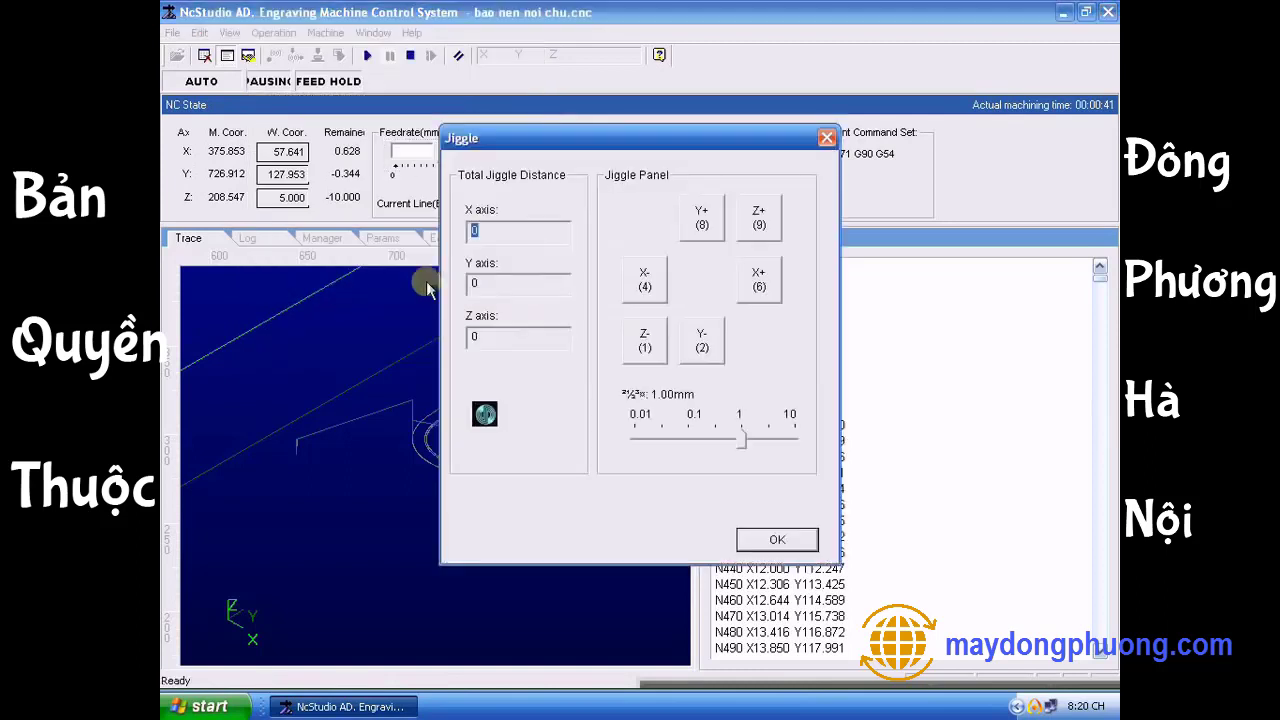
pyautogui.click(720, 443)
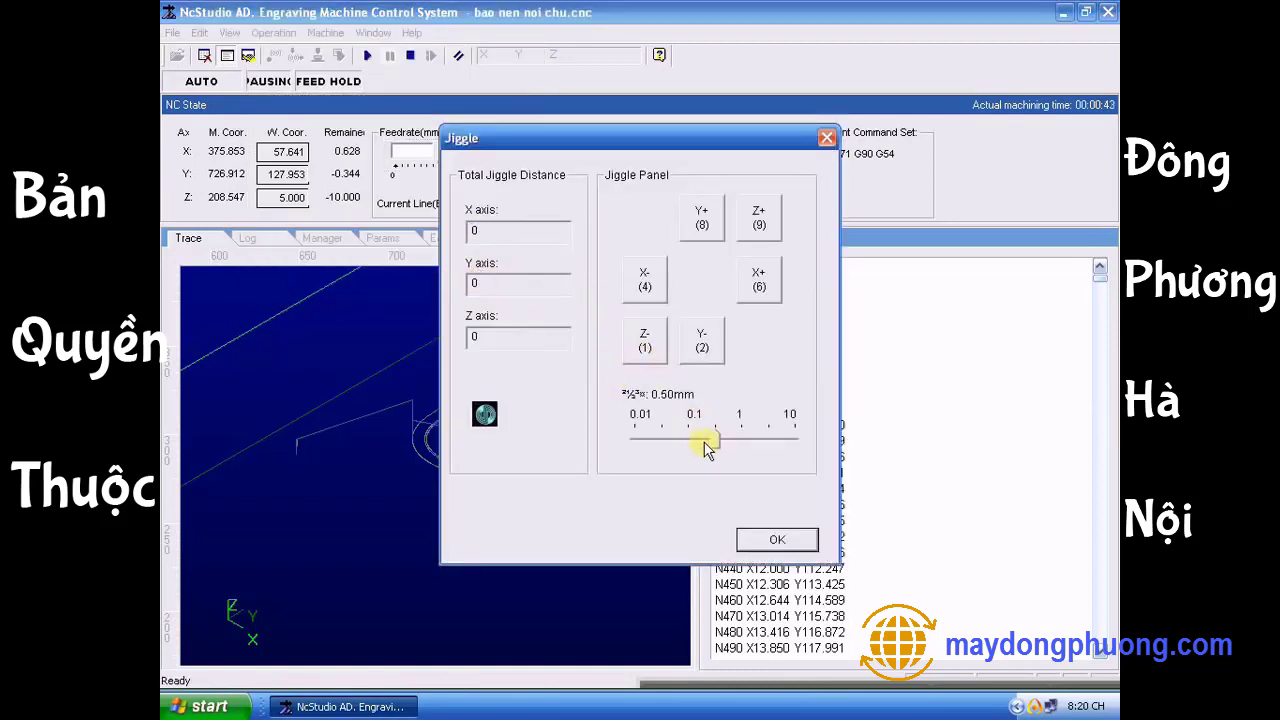
pyautogui.moveTo(693, 446); pyautogui.dragTo(716, 440)
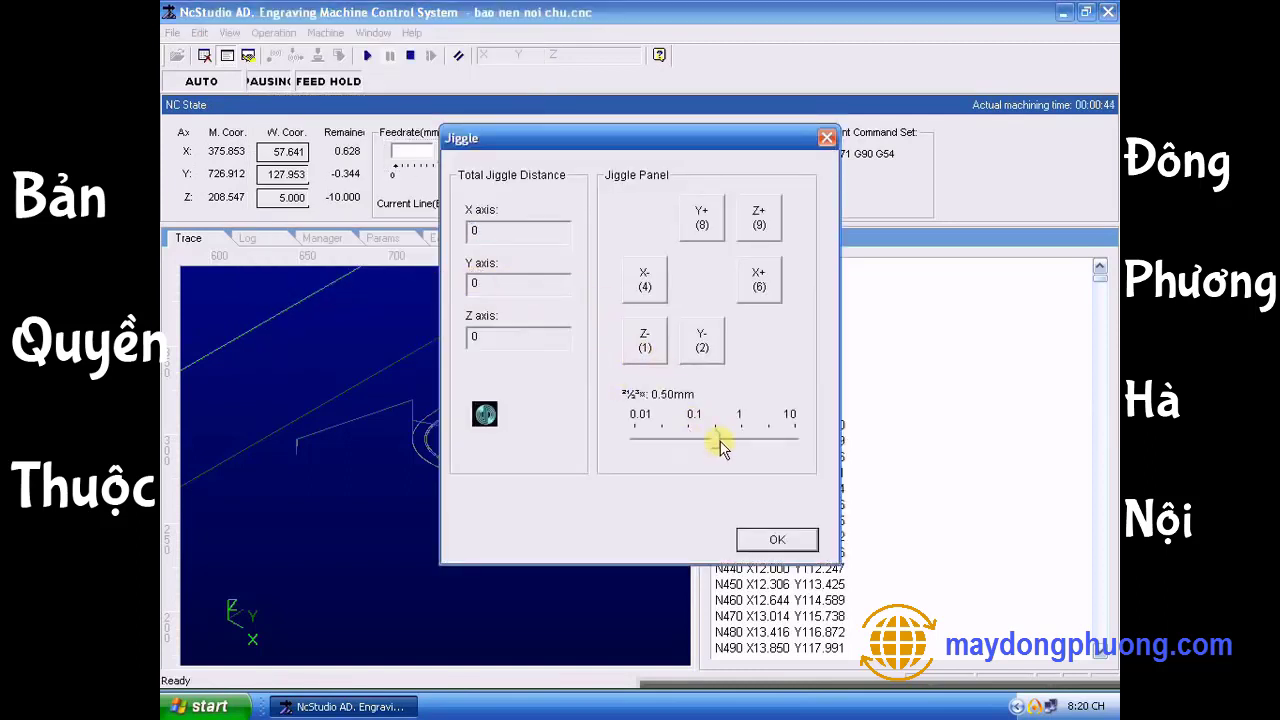
pyautogui.click(645, 350)
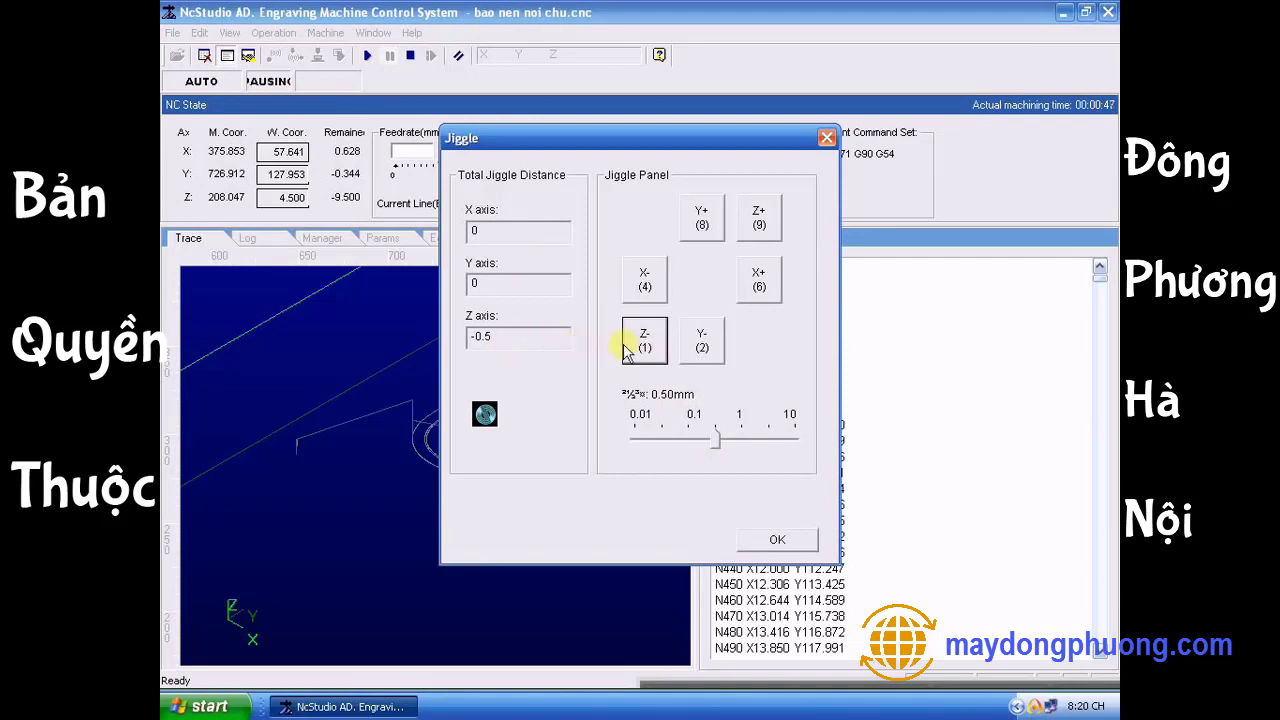
pyautogui.click(643, 345)
pyautogui.click(790, 542)
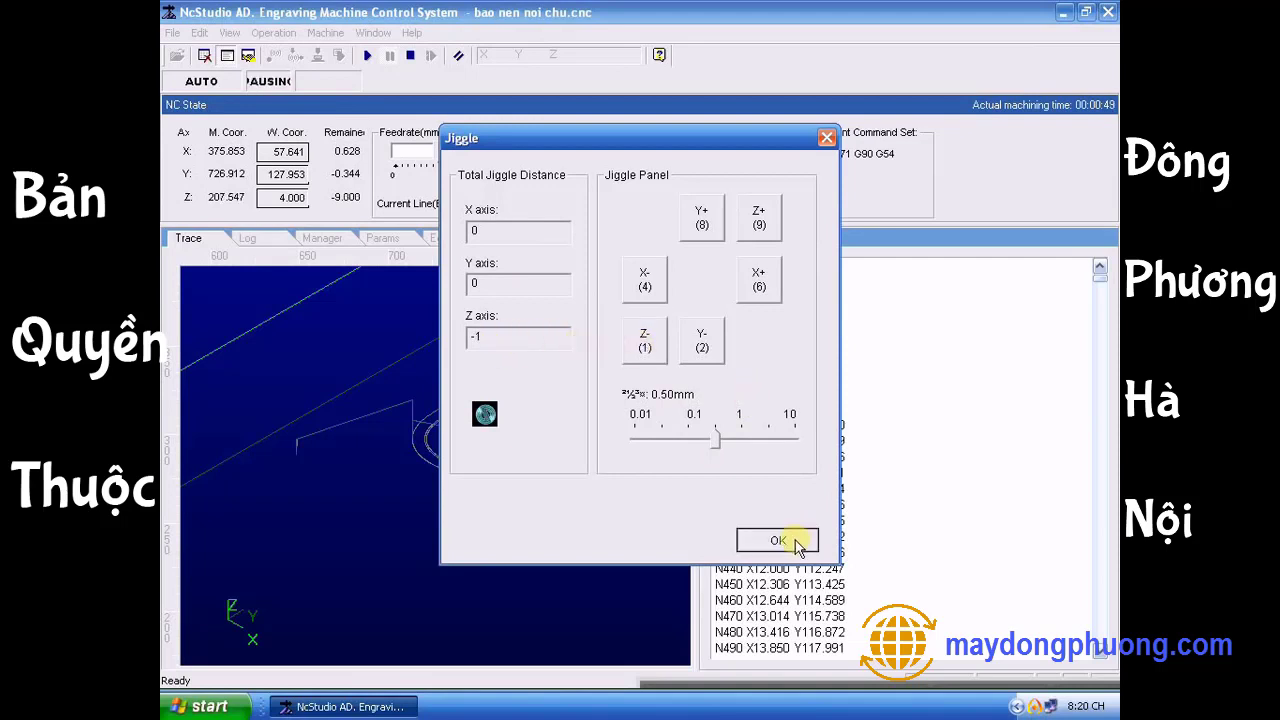
pyautogui.click(367, 55)
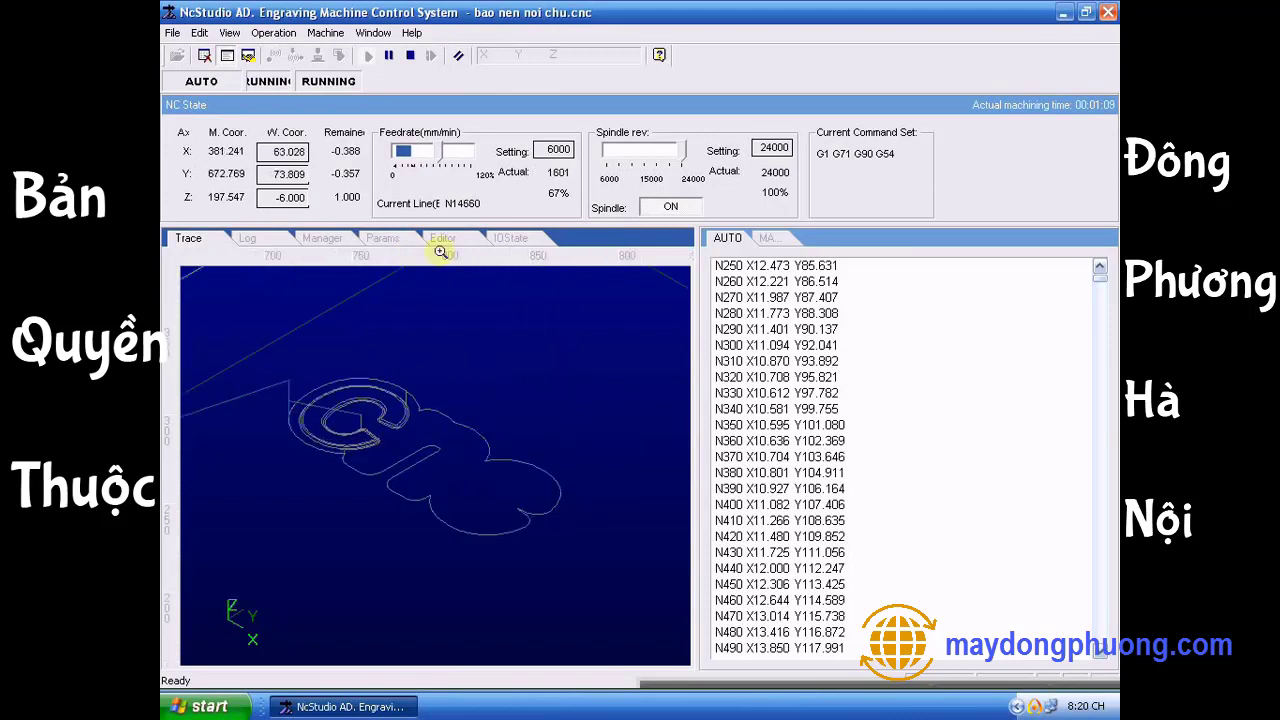
# Stop the machining and manually jog the tool in the X+, Z+ and X- directions.
pyautogui.click(410, 56)
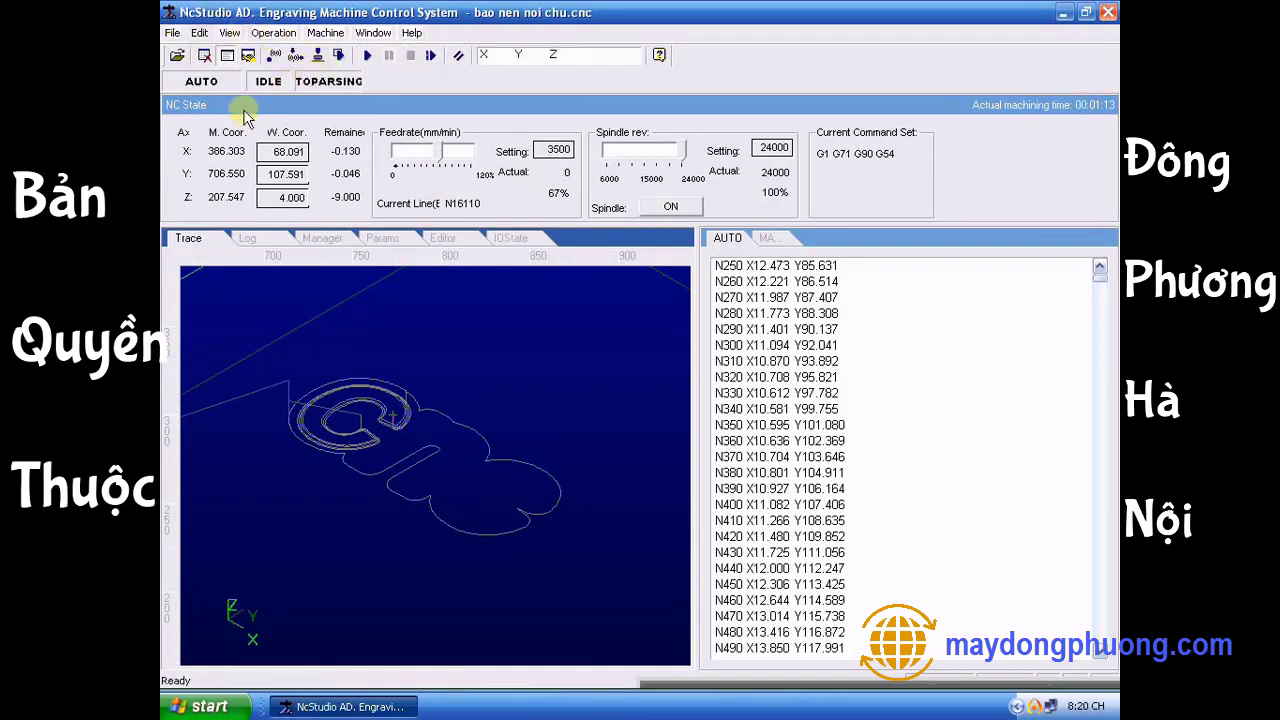
pyautogui.click(768, 238)
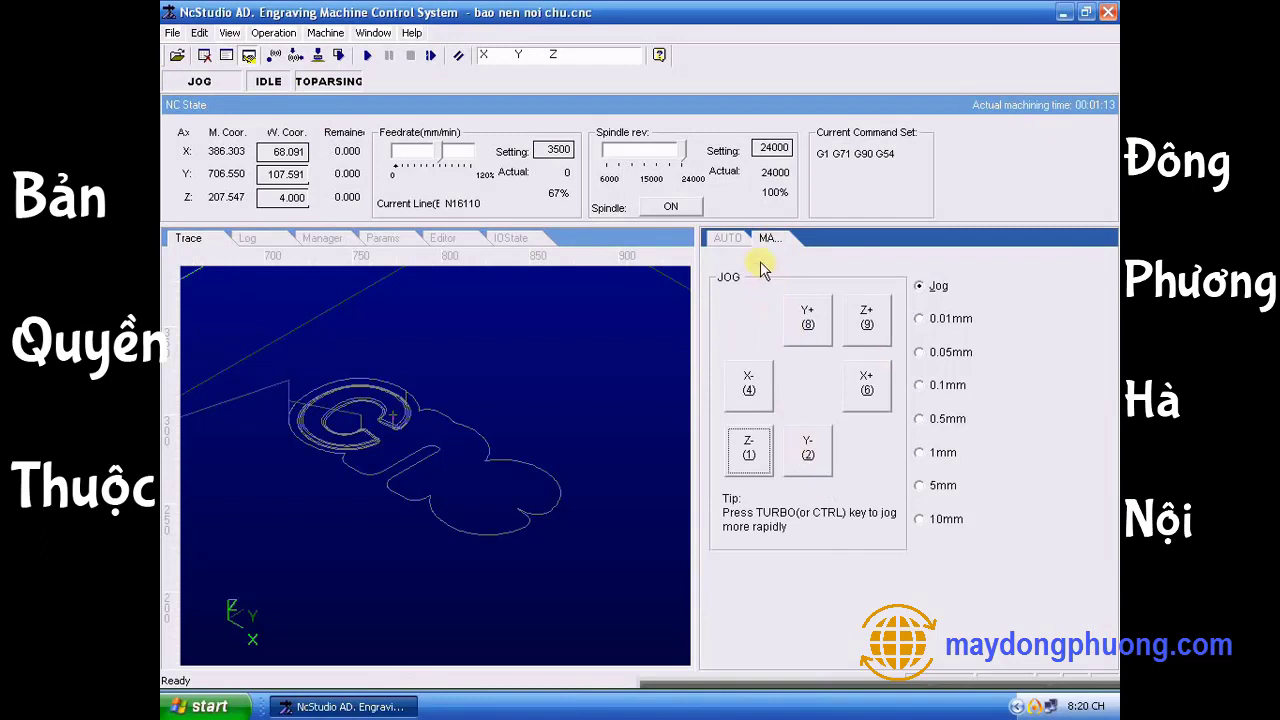
pyautogui.click(729, 240)
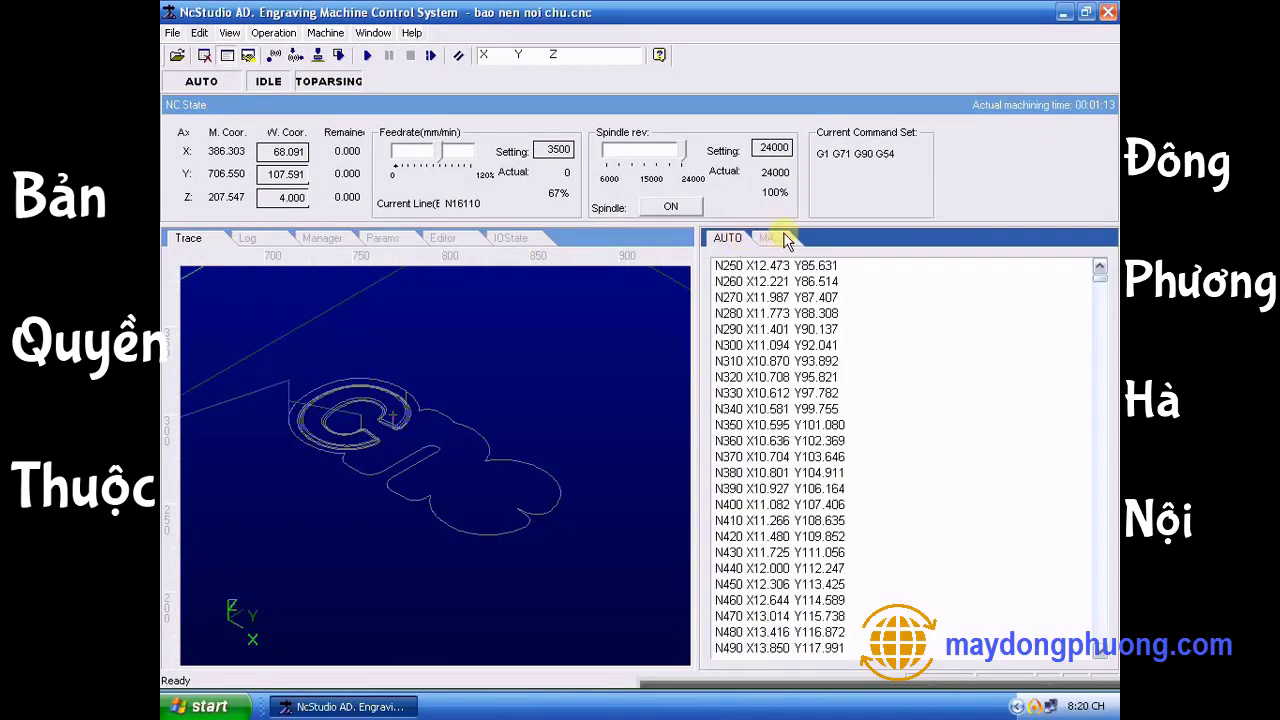
pyautogui.click(770, 239)
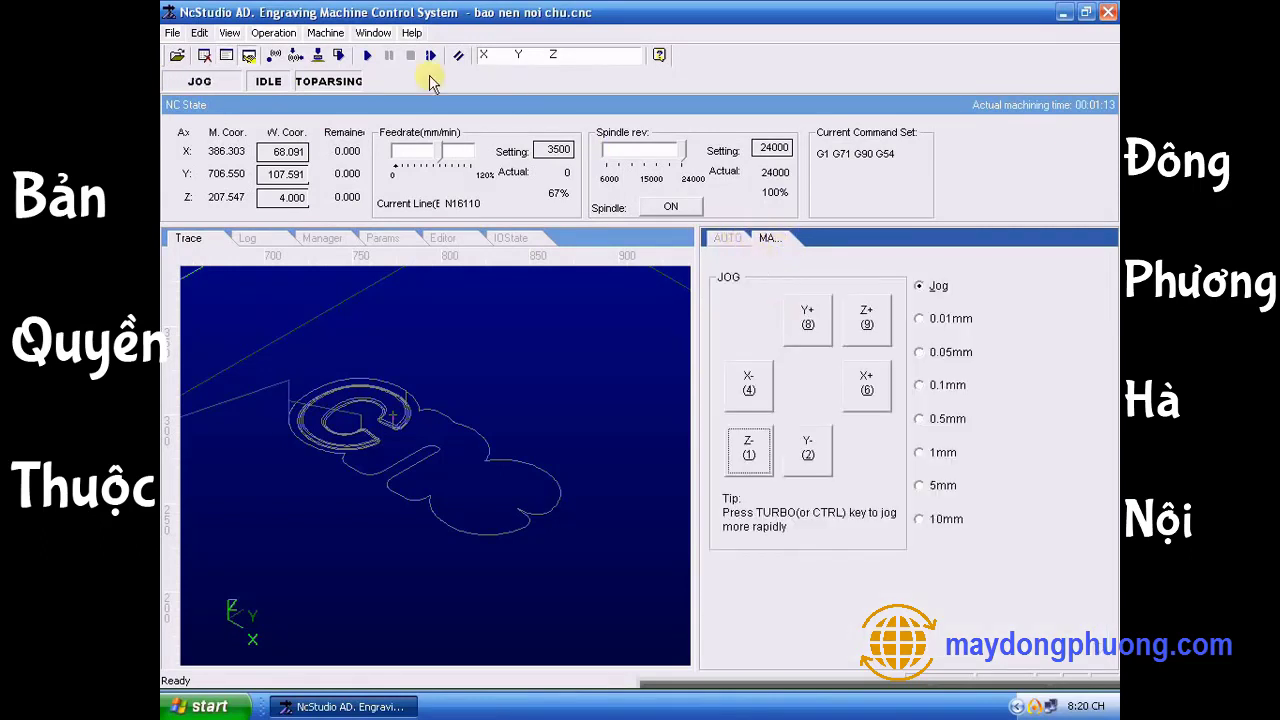
pyautogui.click(866, 385)
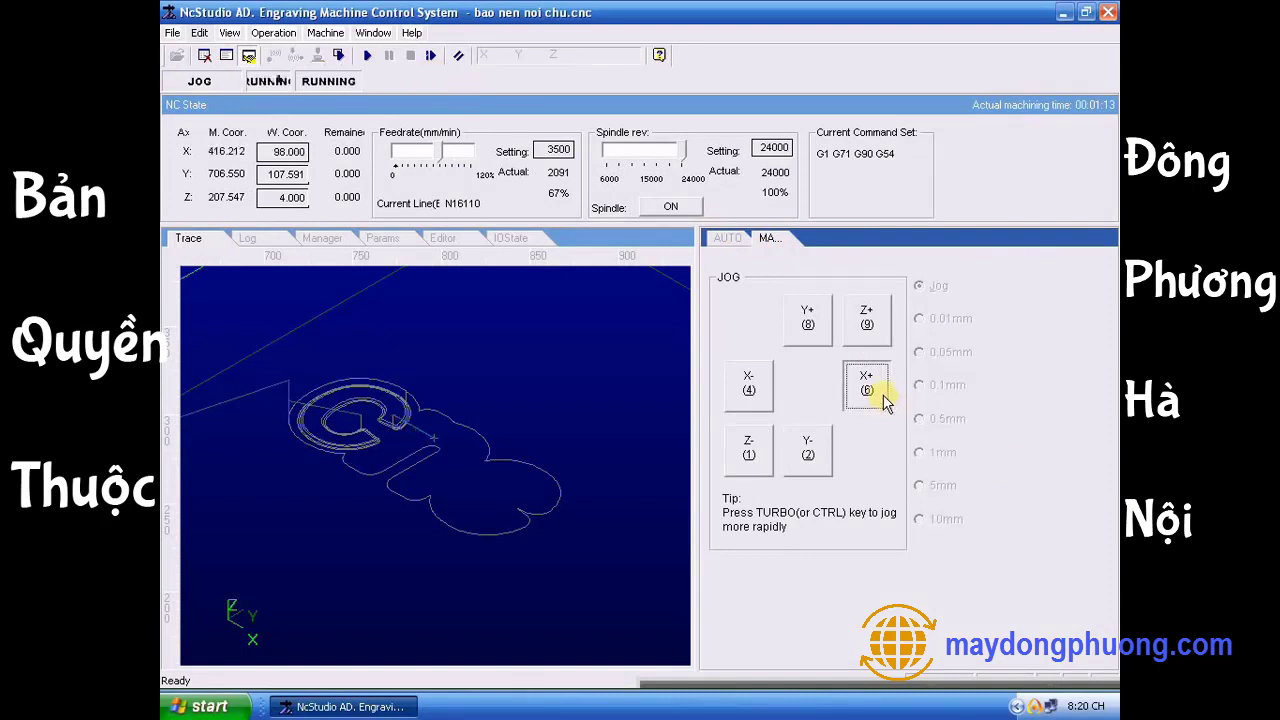
pyautogui.click(868, 320)
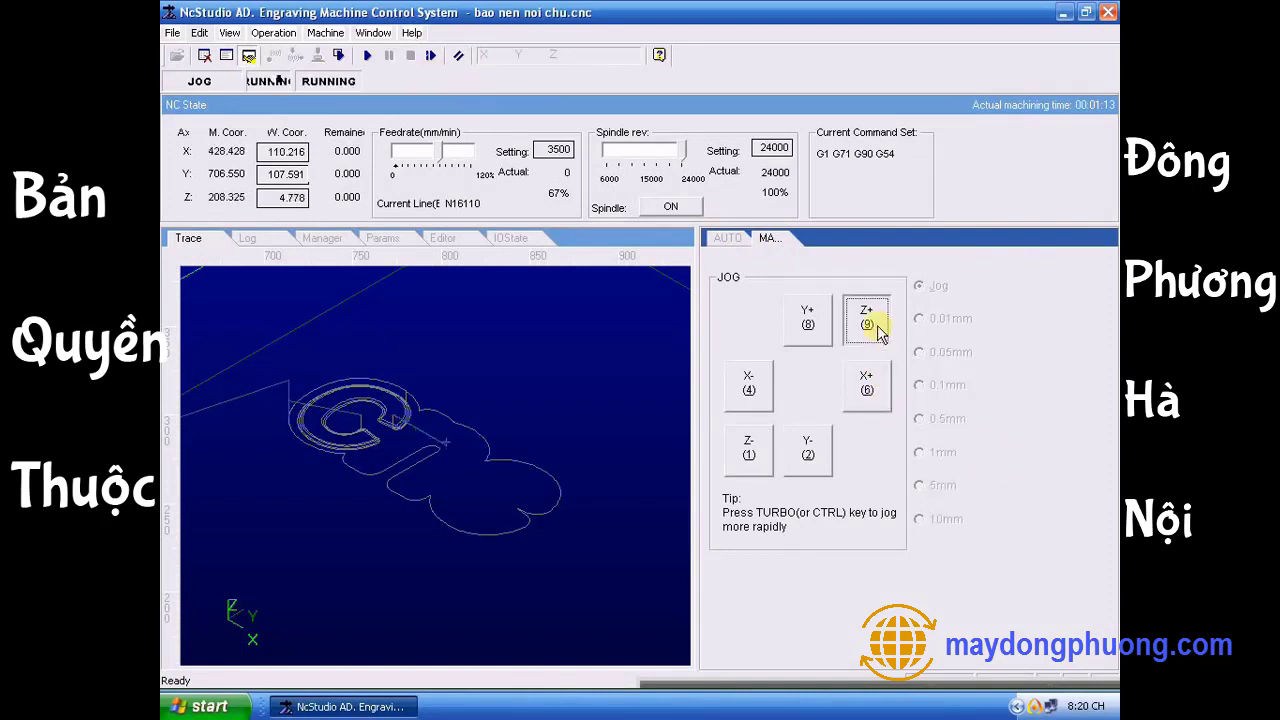
pyautogui.click(765, 378)
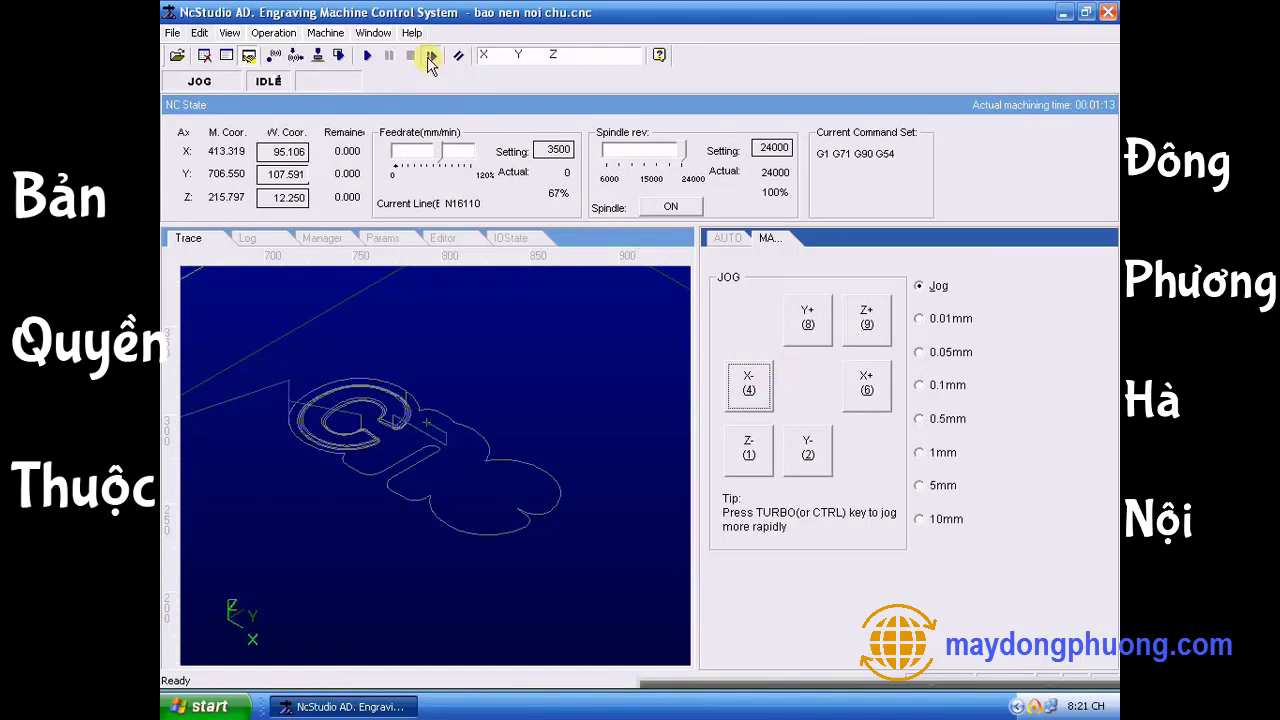
# Resume machining from the point where the program was interrupted, and stop the job.
pyautogui.click(431, 56)
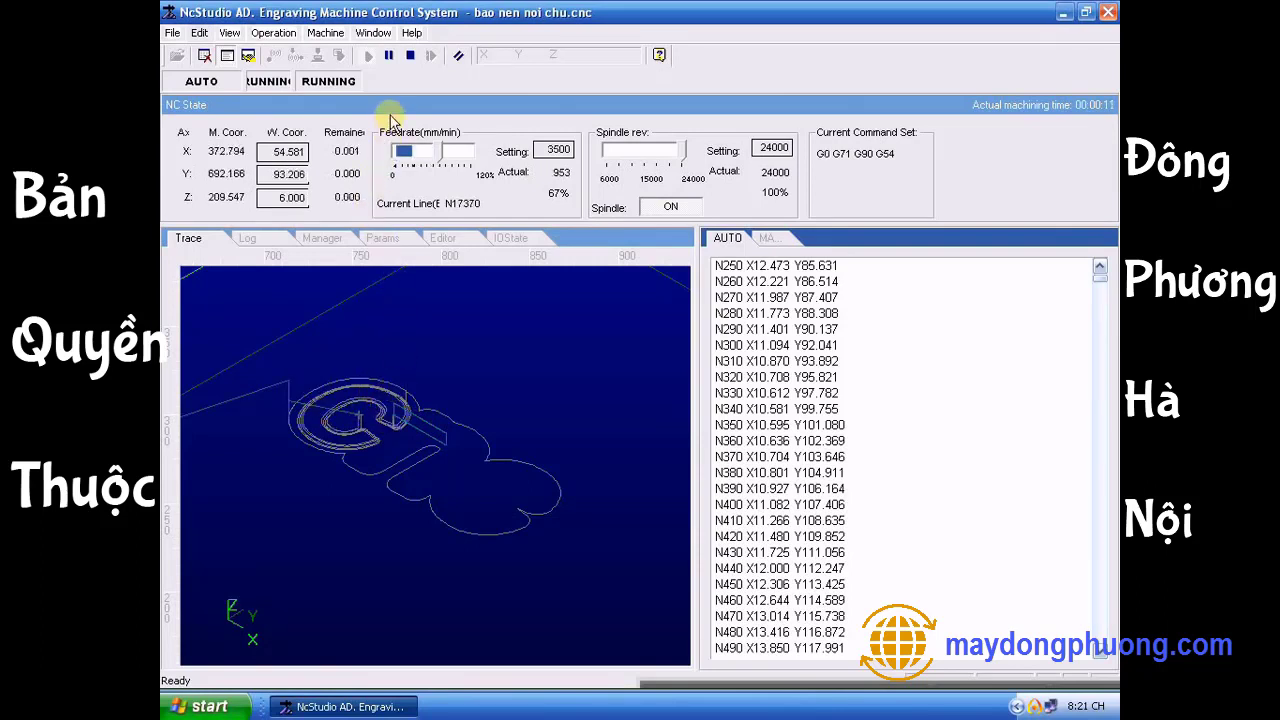
pyautogui.click(410, 56)
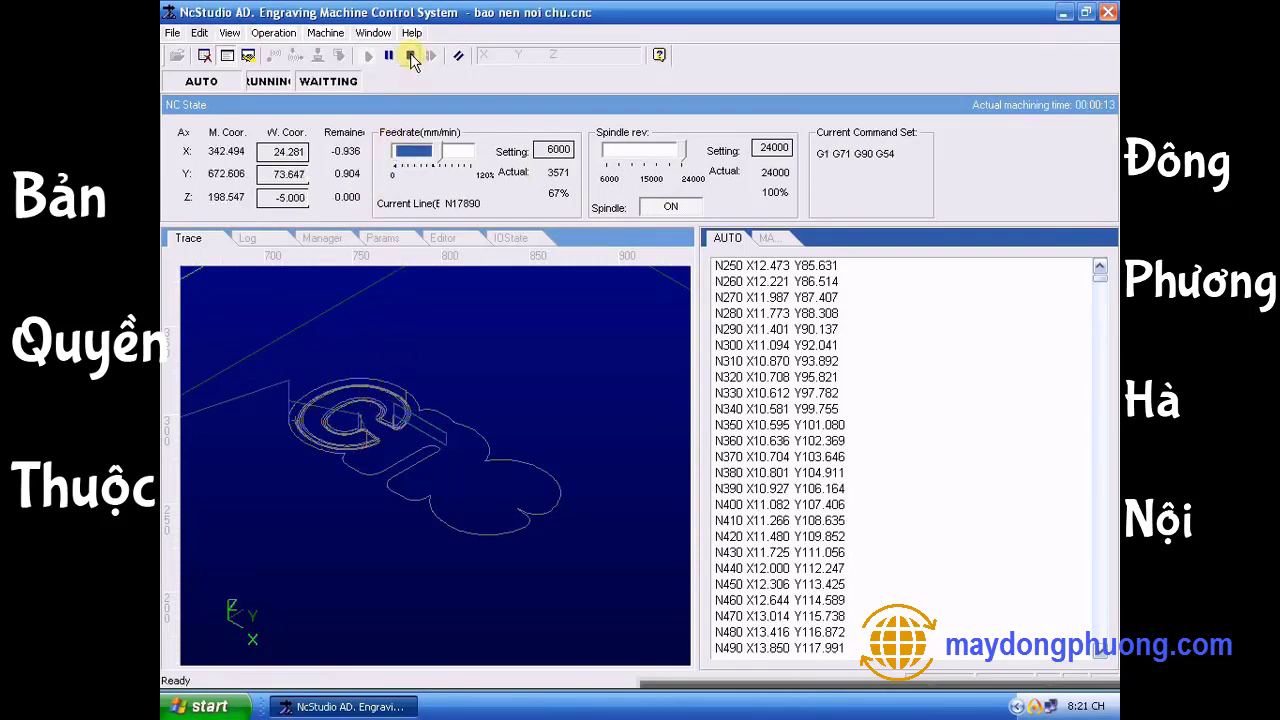
pyautogui.click(411, 56)
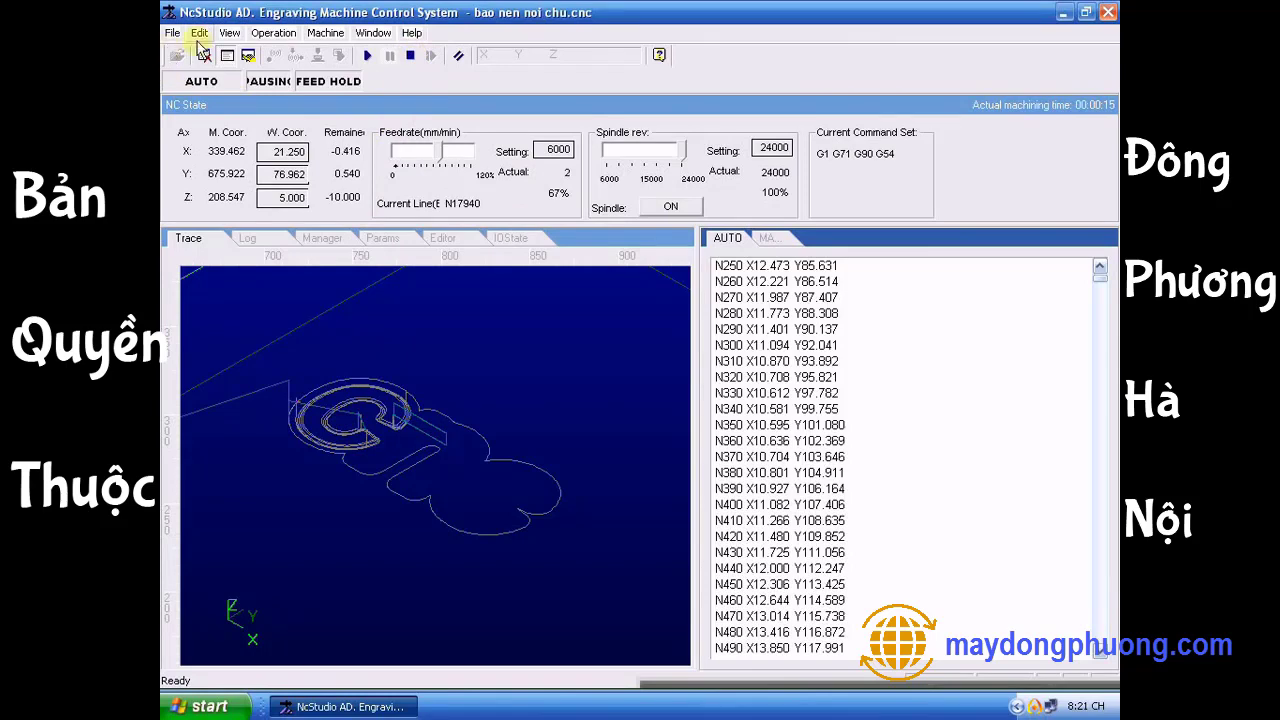
pyautogui.click(1063, 12)
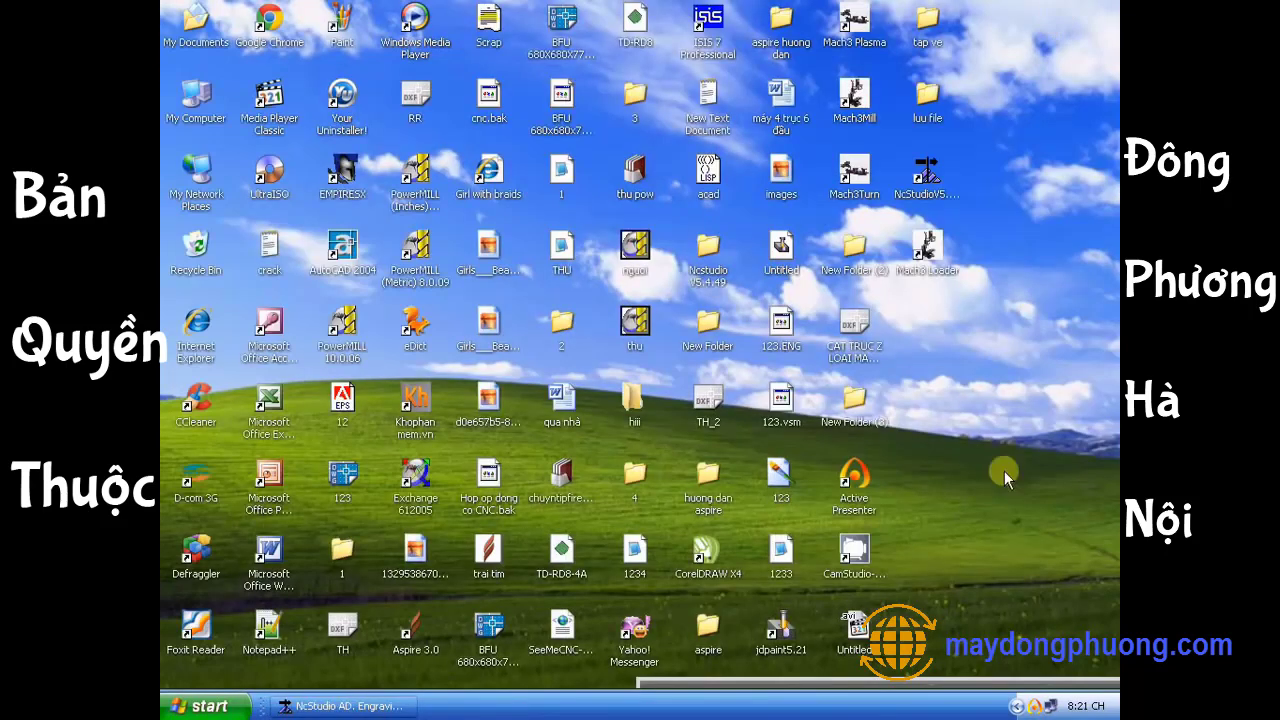
pyautogui.moveTo(975, 683); pyautogui.dragTo(1005, 393)
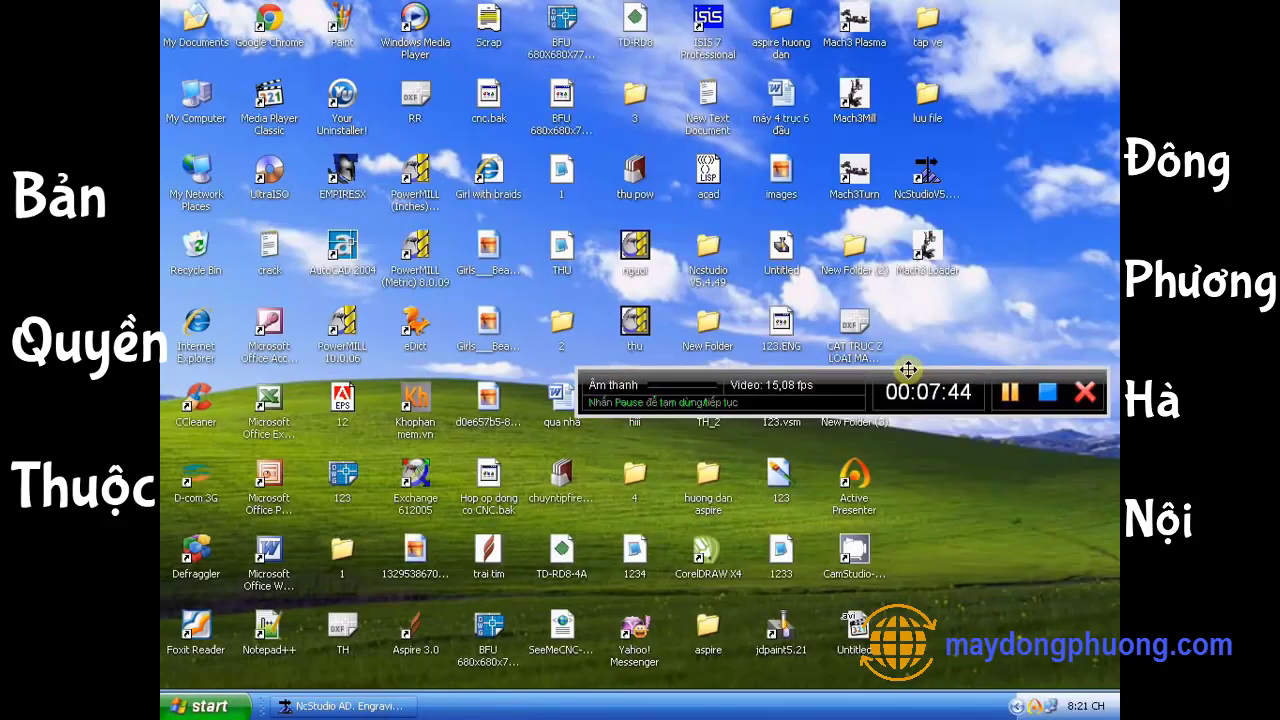